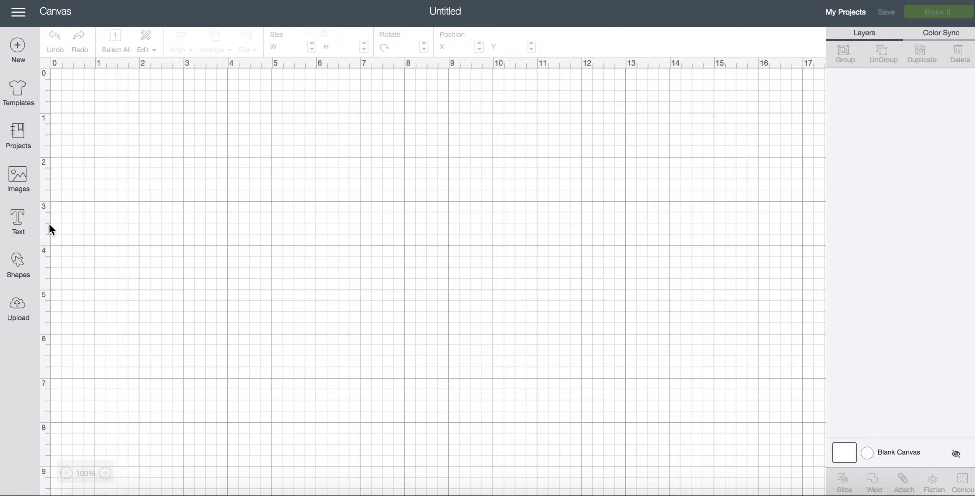
- Type 'Hello' in Cricut Sans, move it to the top-left, and enlarge it to 9.25 × 3.47 in
left_click(19, 221)
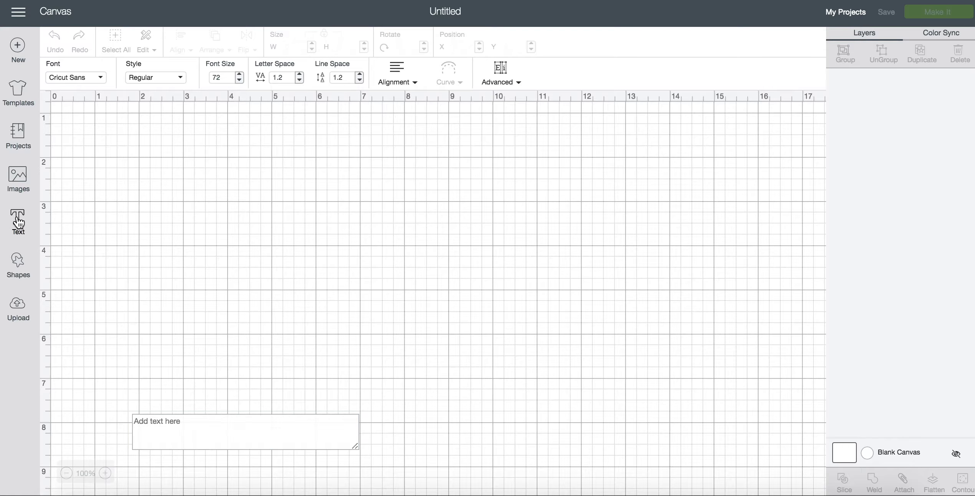
type("Hello")
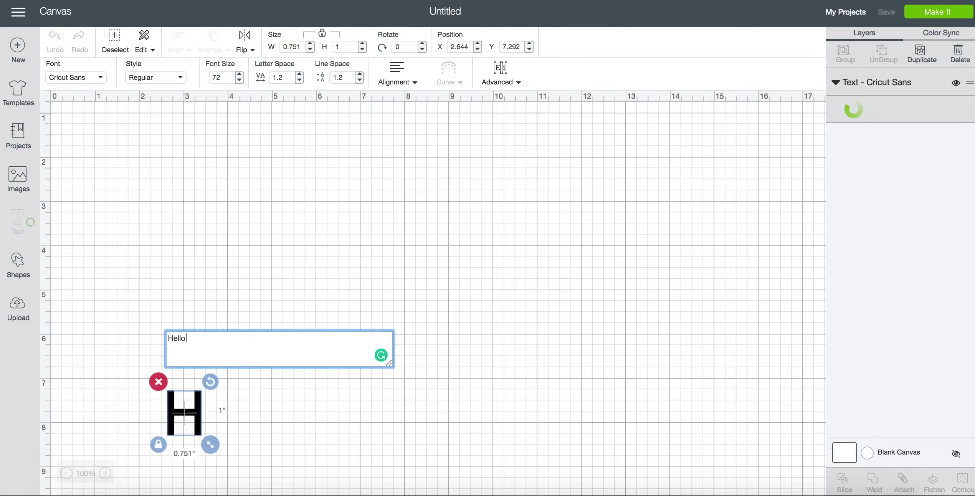
left_click(188, 336)
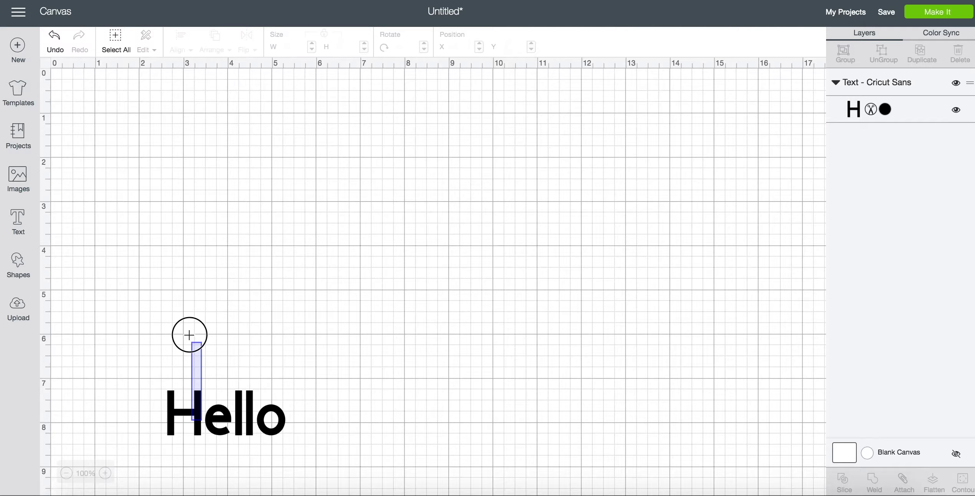
left_click_drag(199, 411, 146, 164)
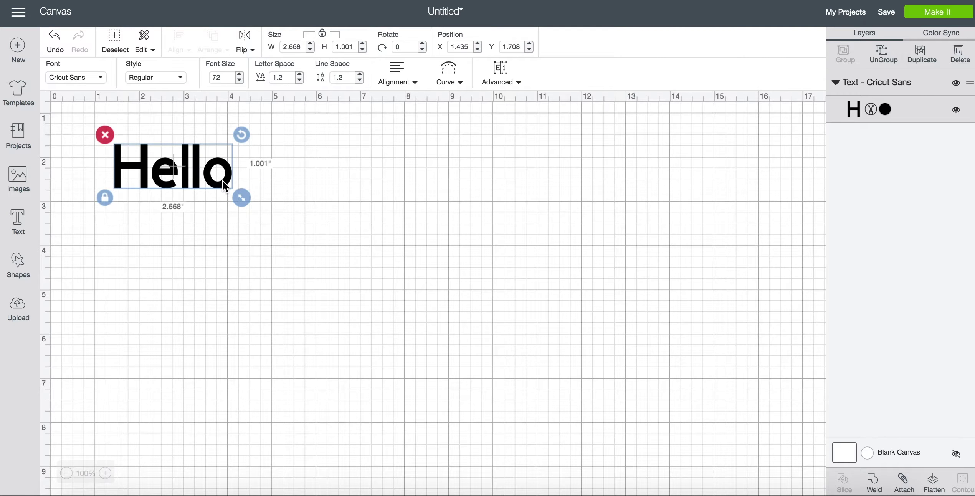
left_click_drag(248, 195, 539, 405)
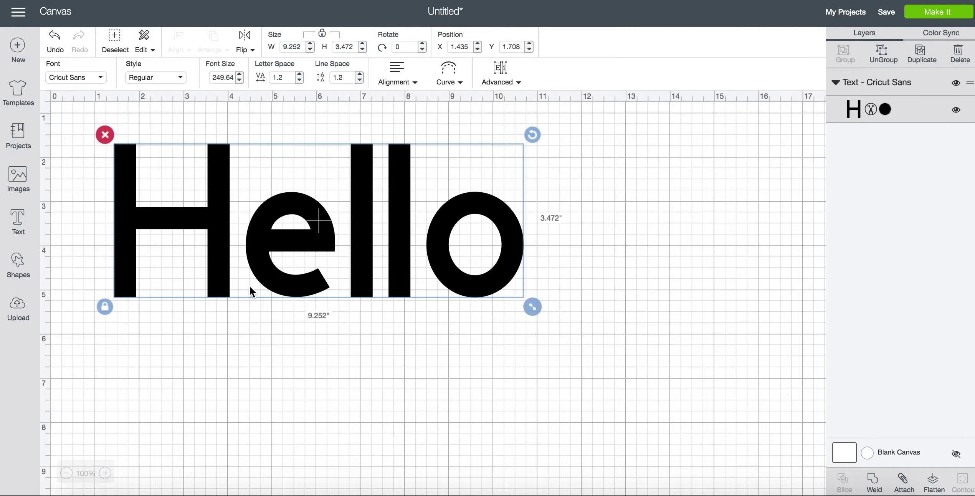
- Open Hello's font list, filter it to Cricut fonts, and scroll through the available typefaces
left_click(103, 80)
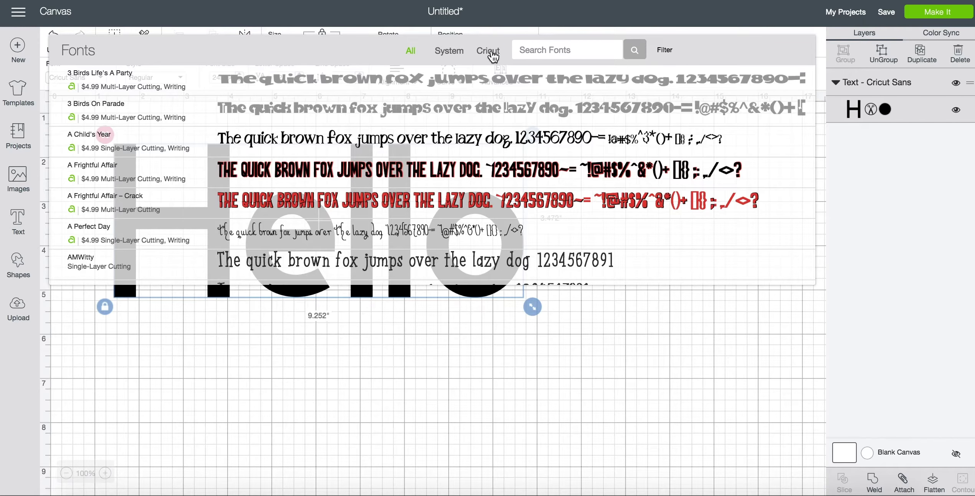
left_click(493, 53)
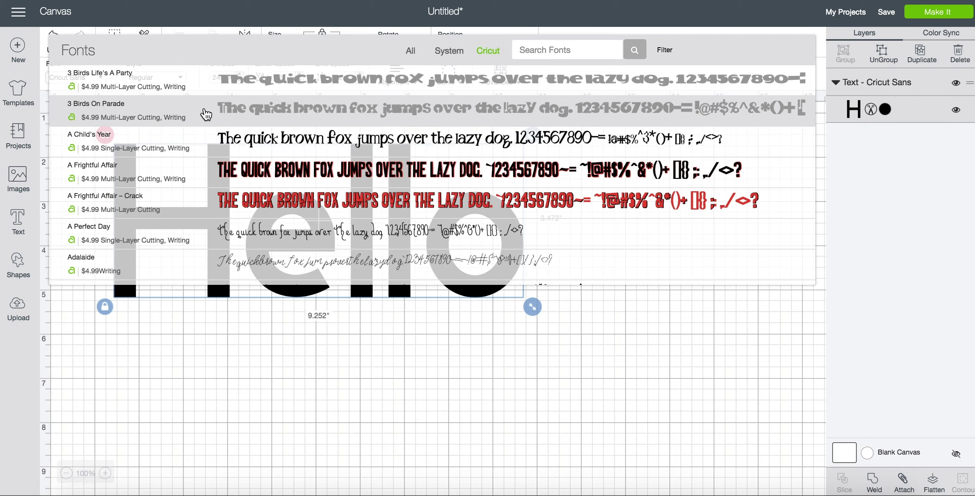
scroll(100, 115, "down", 3)
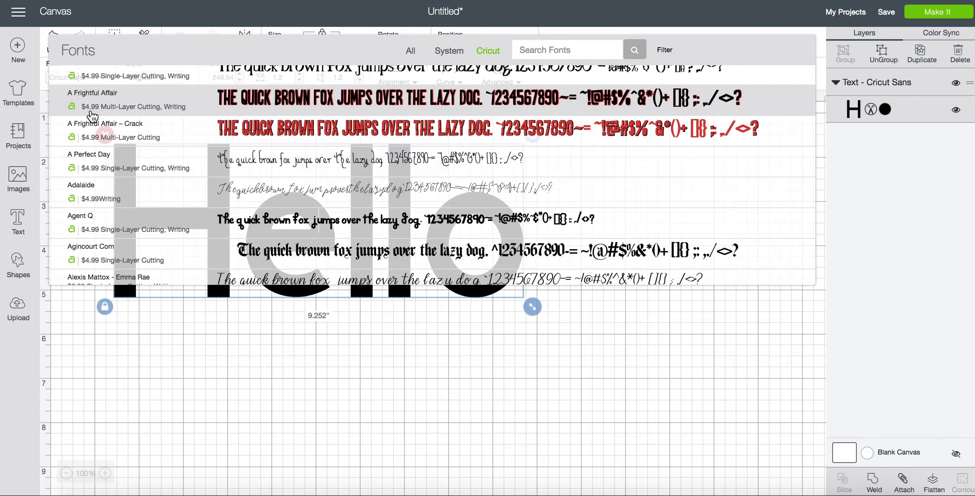
scroll(94, 153, "down", 3)
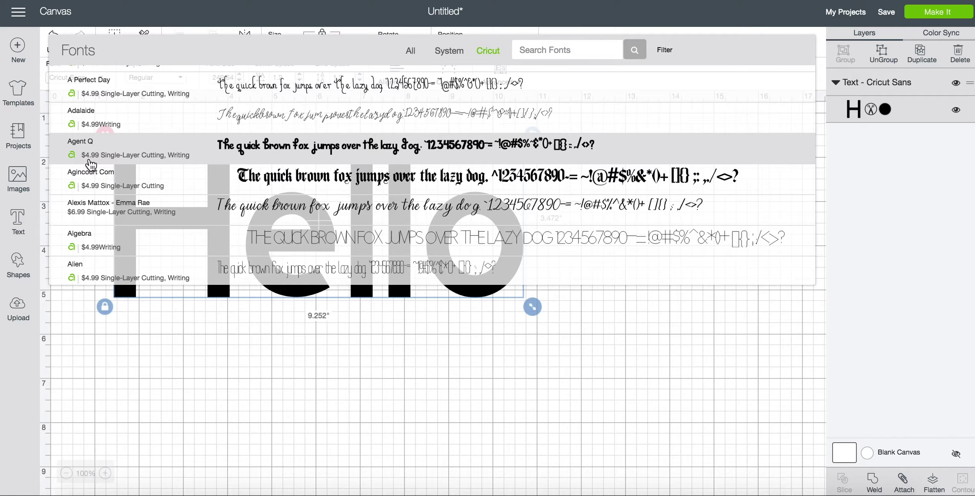
scroll(91, 165, "down", 3)
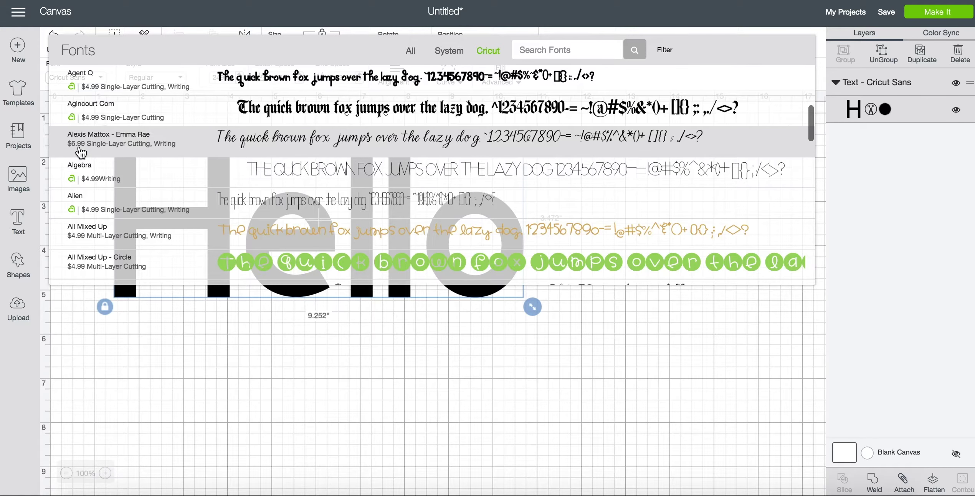
scroll(81, 154, "down", 10)
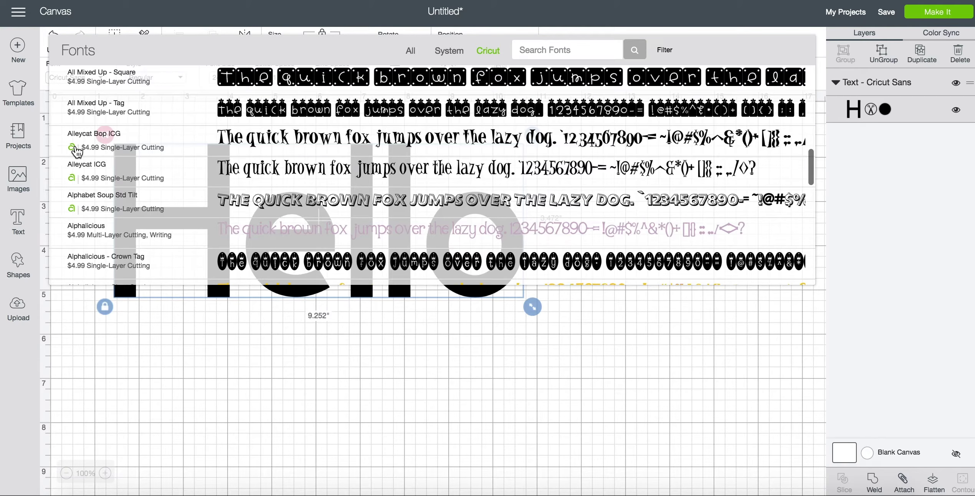
scroll(77, 154, "down", 15)
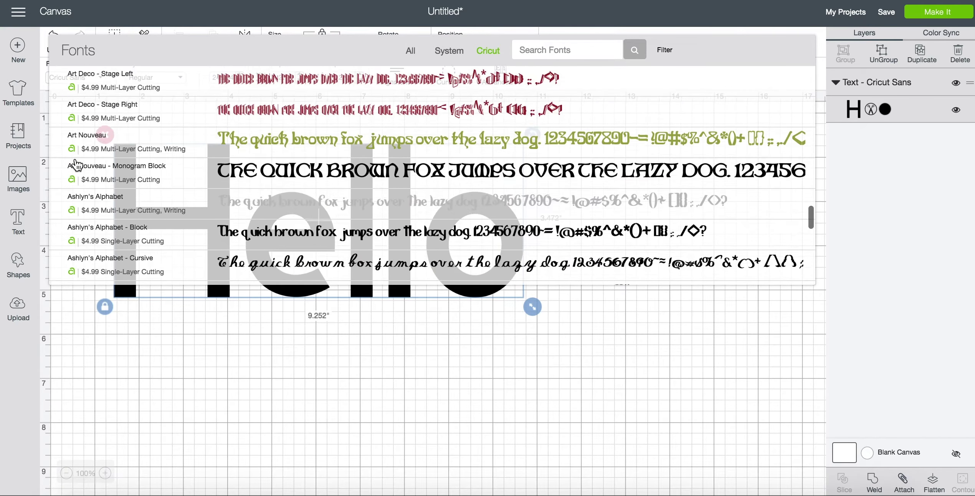
scroll(77, 165, "down", 15)
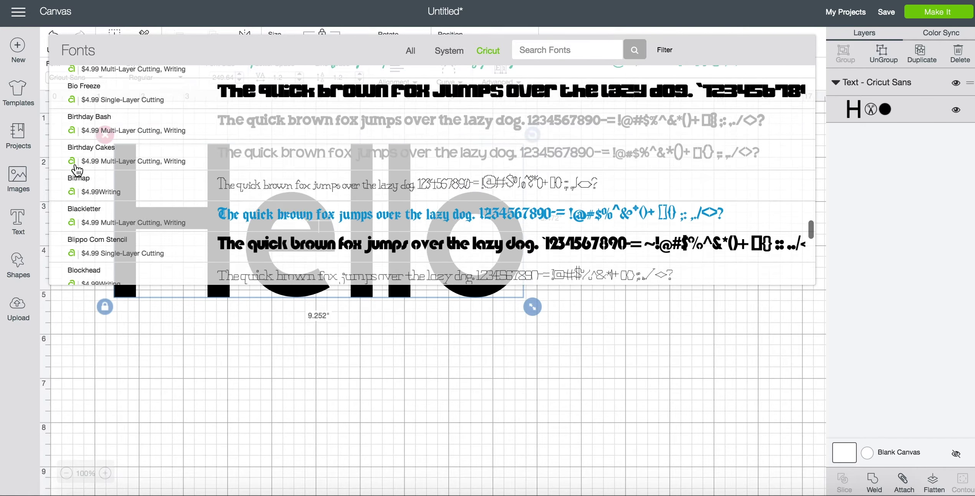
scroll(77, 169, "down", 15)
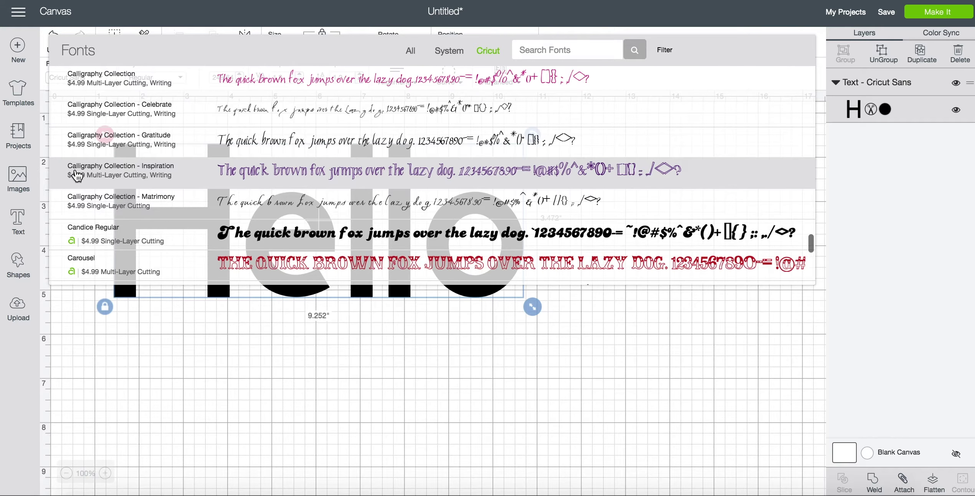
scroll(77, 176, "down", 15)
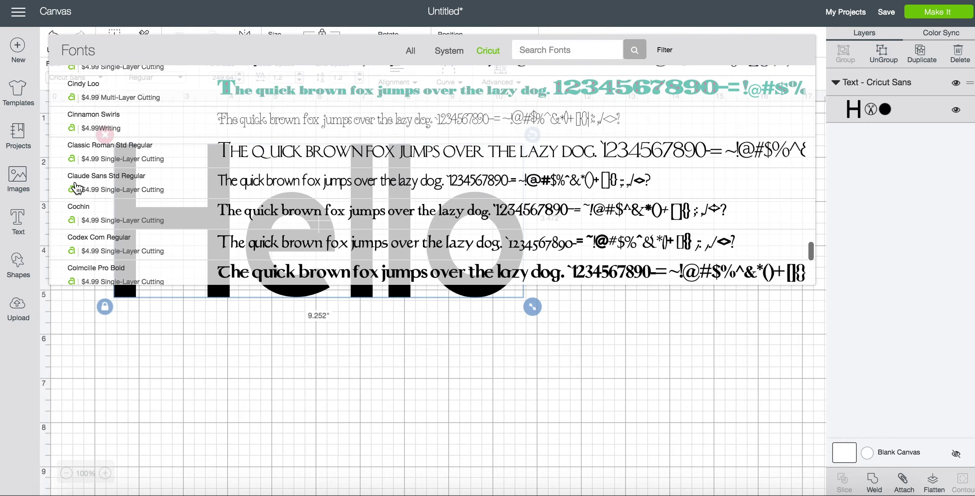
scroll(77, 188, "down", 10)
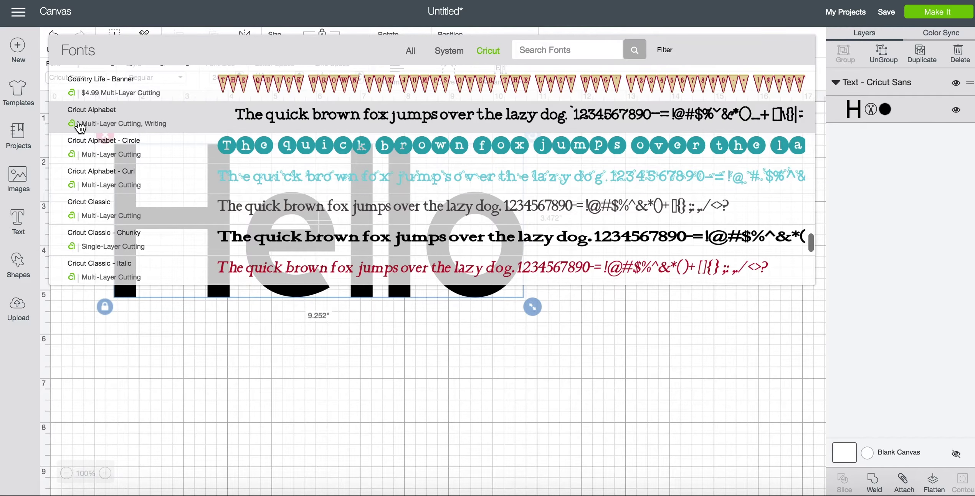
scroll(80, 126, "up", 1)
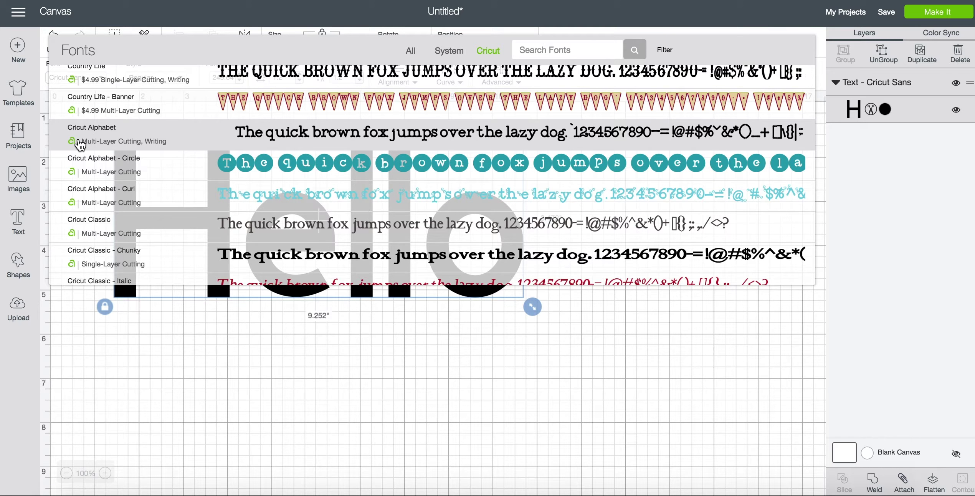
scroll(80, 143, "down", 5)
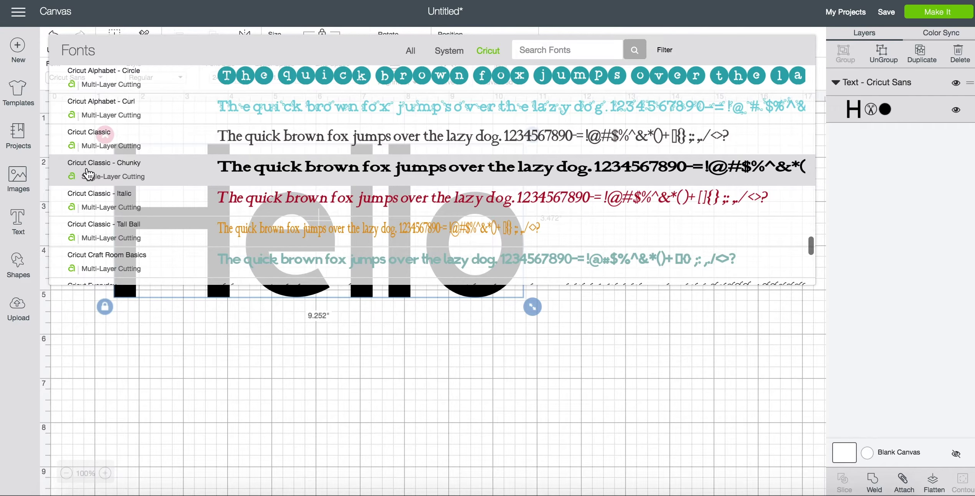
scroll(90, 165, "down", 9)
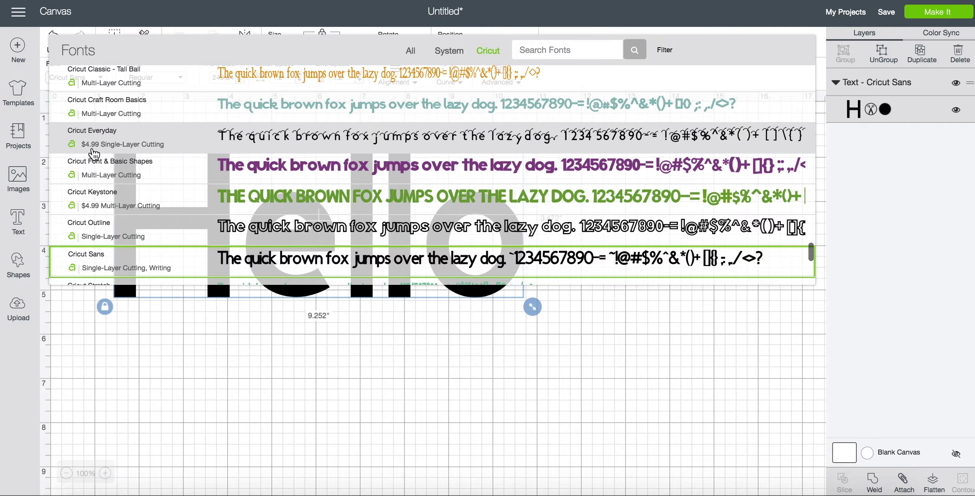
scroll(94, 153, "down", 2)
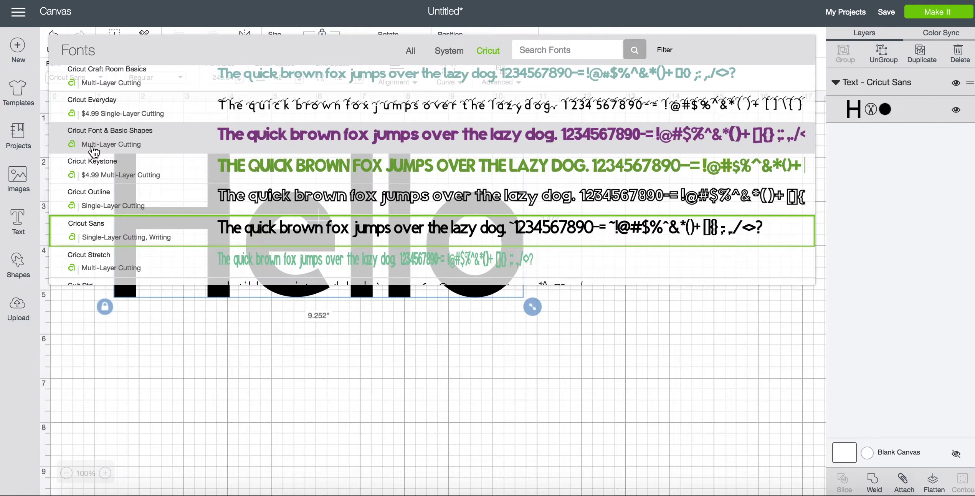
- Apply Cricut Font & Basic Shapes to Hello, toggle its layers, and preview the purple-and-navy mat
left_click(93, 148)
left_click(956, 82)
left_click(956, 83)
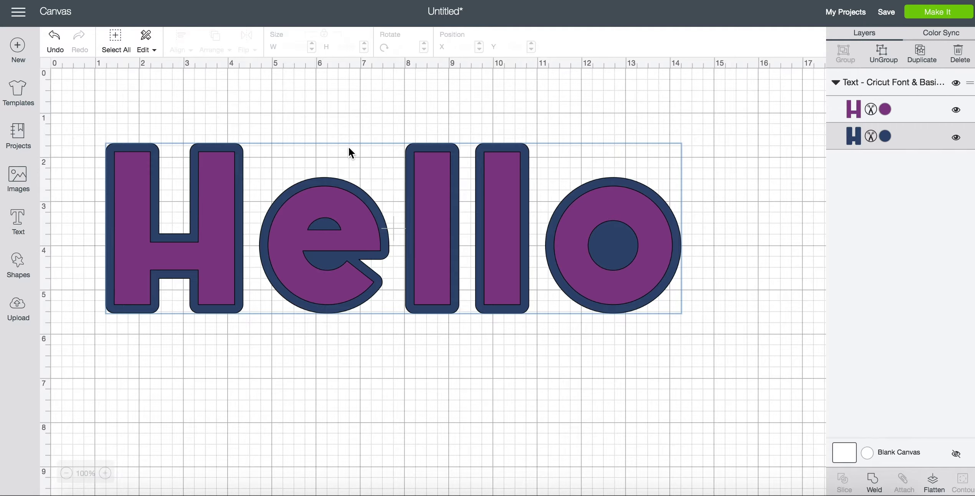
left_click(937, 13)
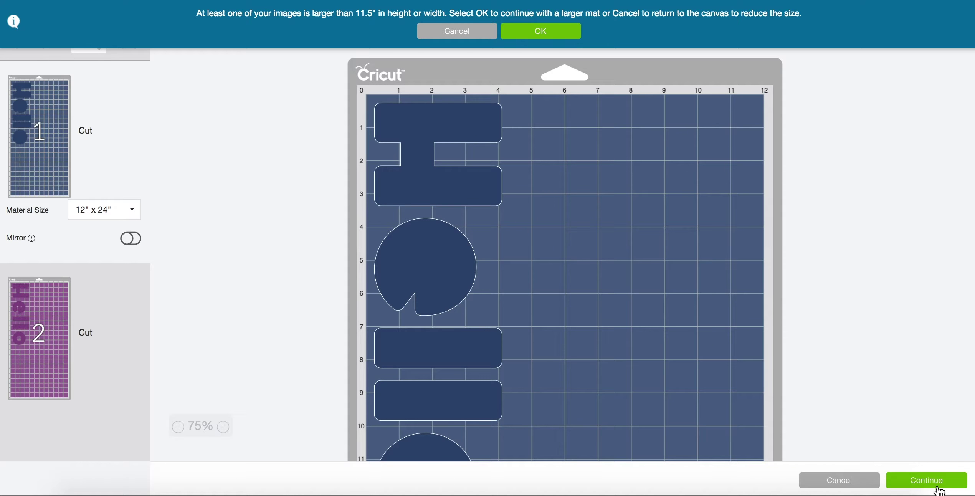
left_click(830, 486)
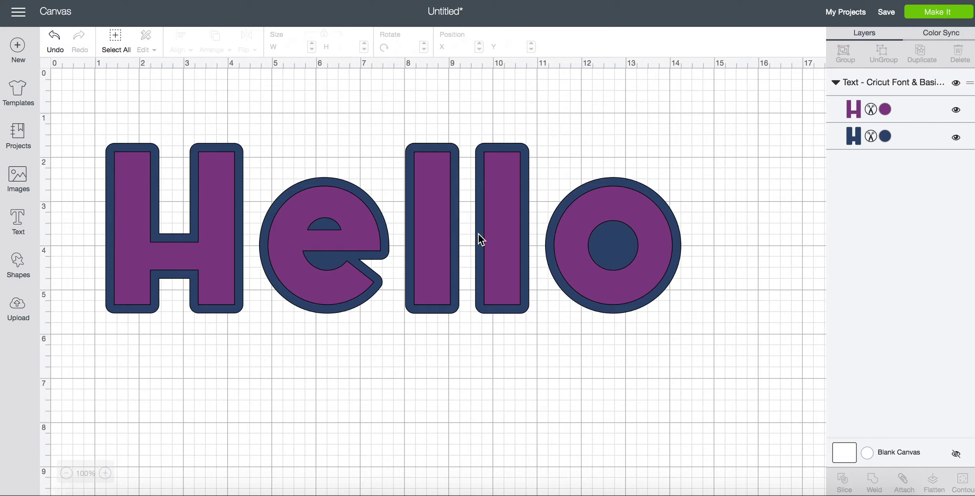
- Switch Hello to the single-layer font A Child's Year and preview it on the mat
left_click(449, 246)
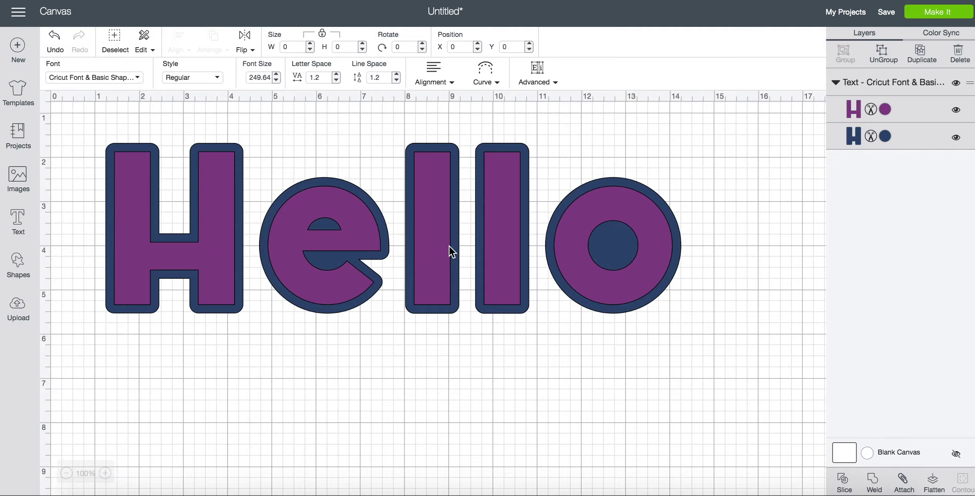
left_click(122, 79)
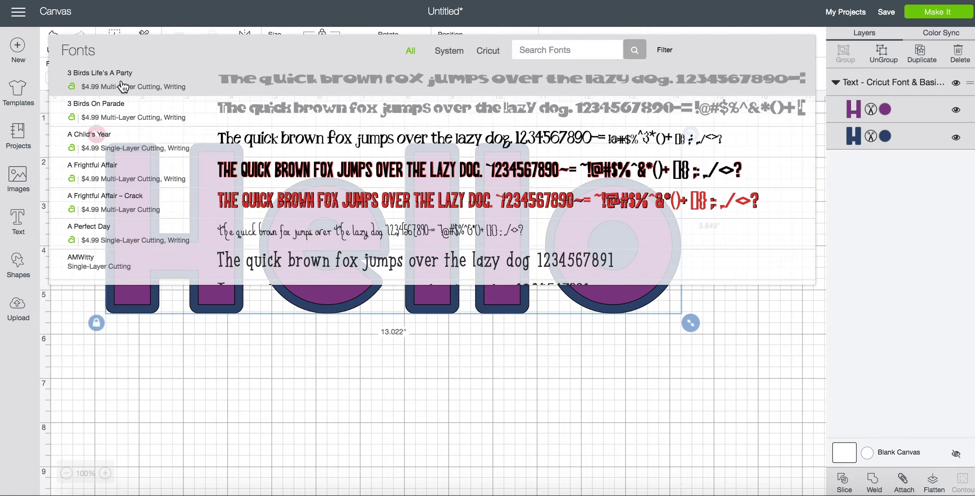
left_click(137, 142)
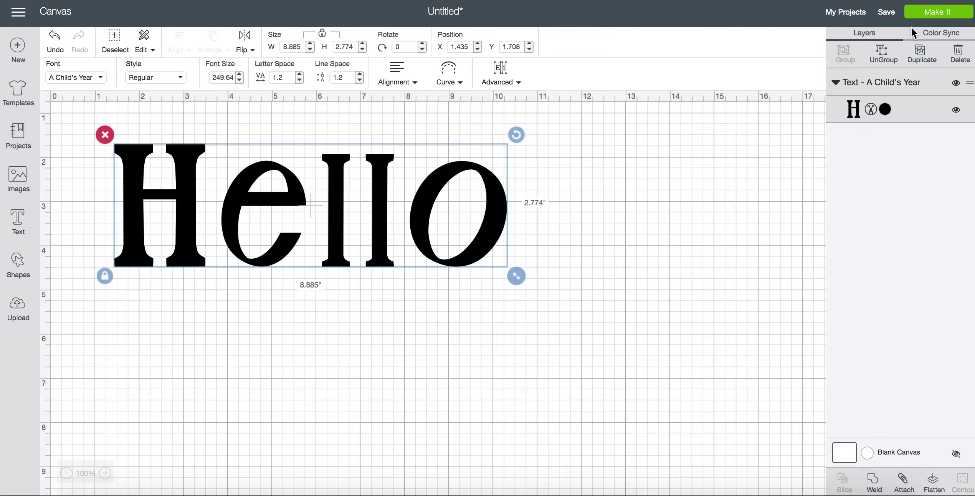
left_click(923, 18)
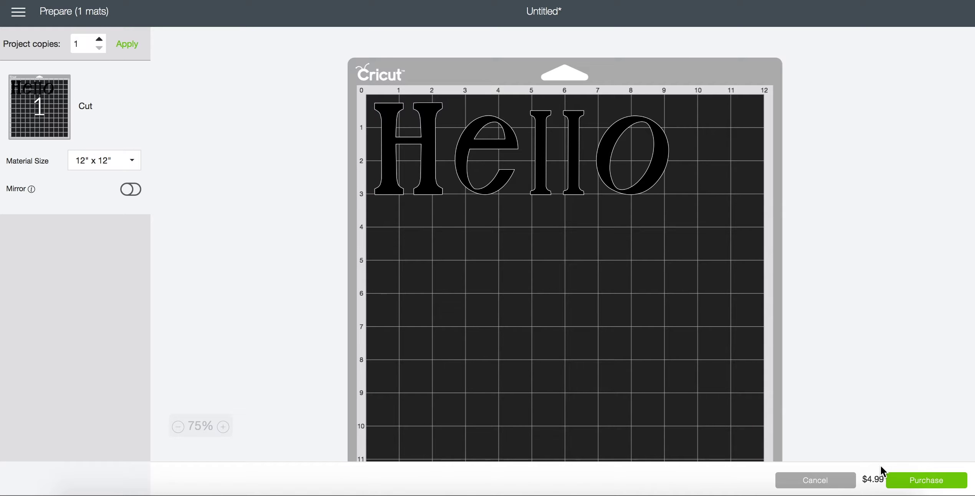
left_click(812, 482)
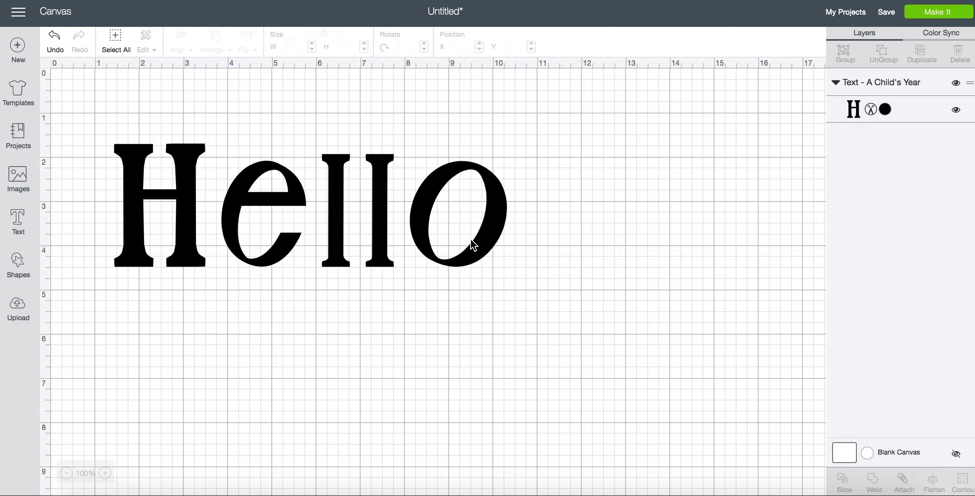
- Set Hello in the system font Aubrey, enlarge it to about 11.7 × 4.1 in, and preview the mat
left_click(496, 225)
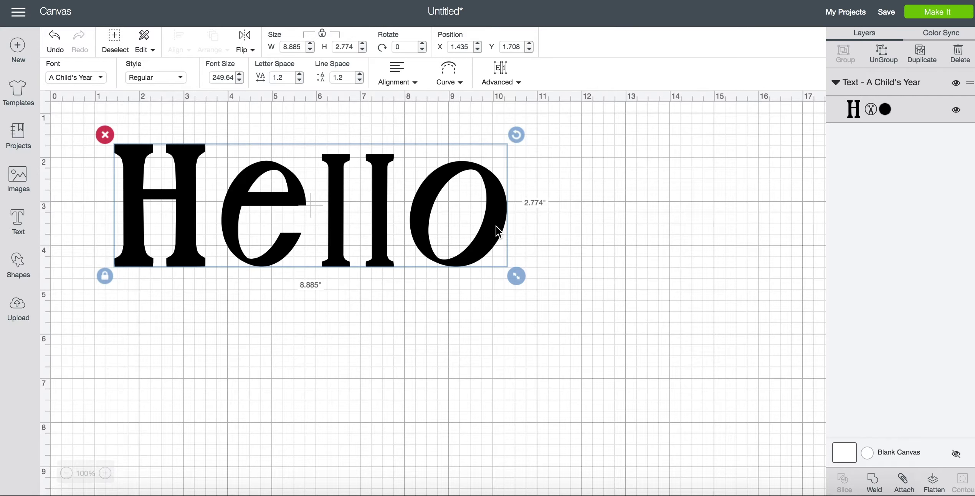
left_click(76, 80)
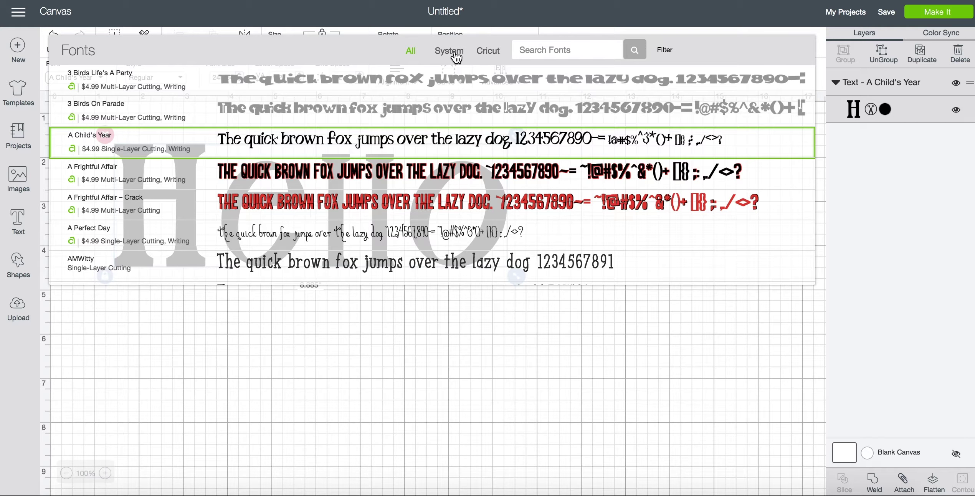
left_click(456, 58)
scroll(308, 108, "down", 8)
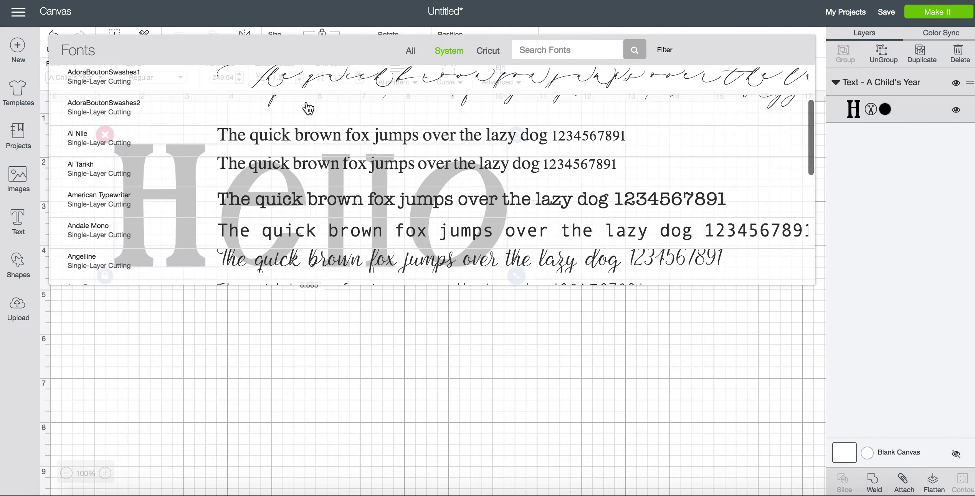
scroll(308, 109, "down", 8)
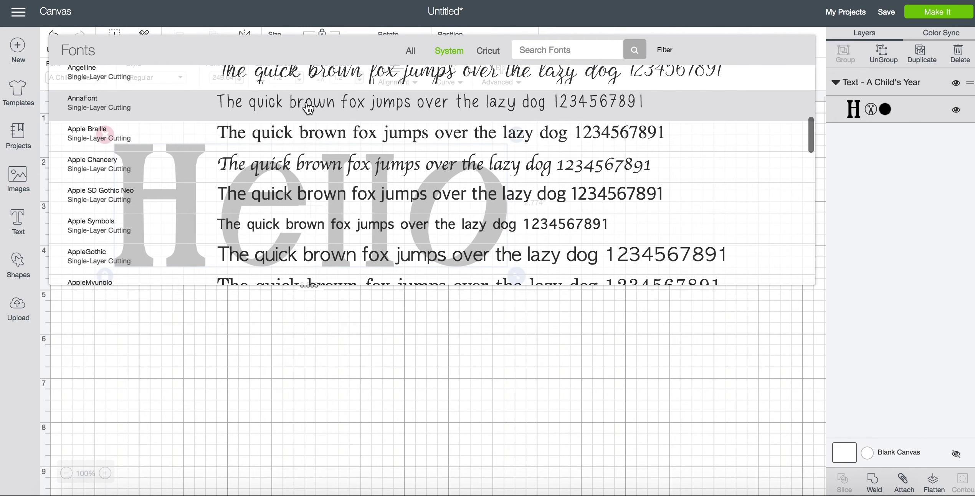
scroll(308, 108, "down", 6)
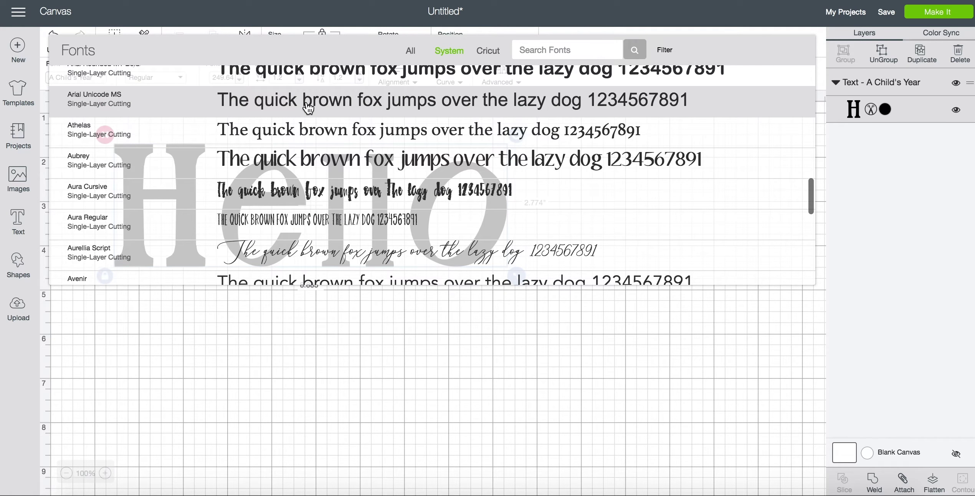
left_click(301, 168)
left_click_drag(510, 289, 646, 336)
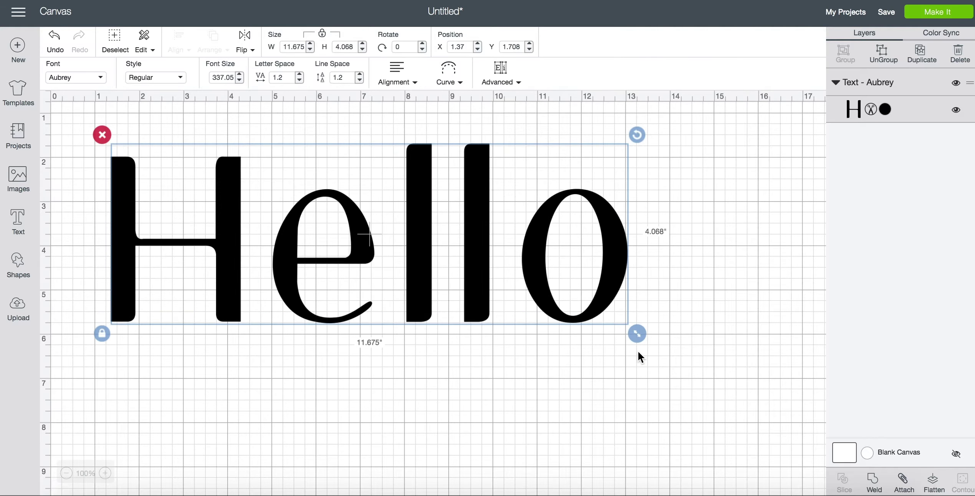
left_click(917, 19)
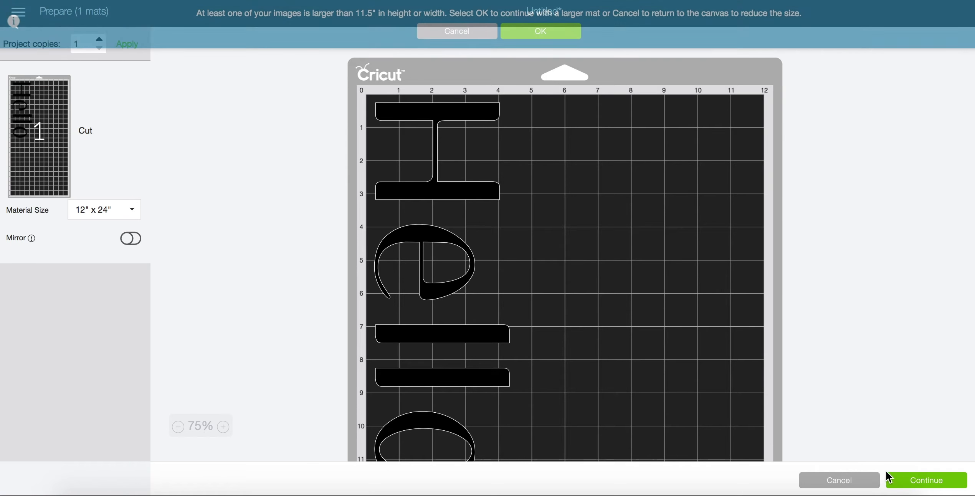
- Return from the mat preview and delete the Hello text from the canvas
left_click(822, 485)
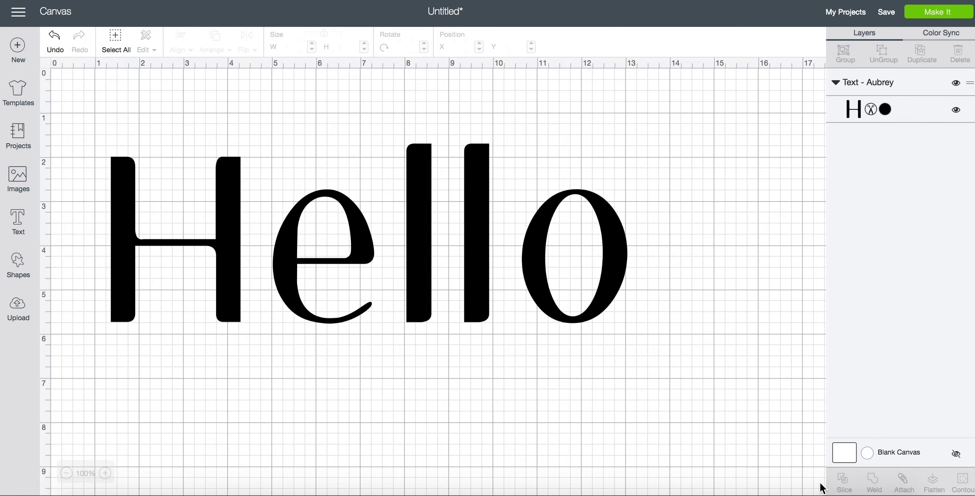
left_click(548, 275)
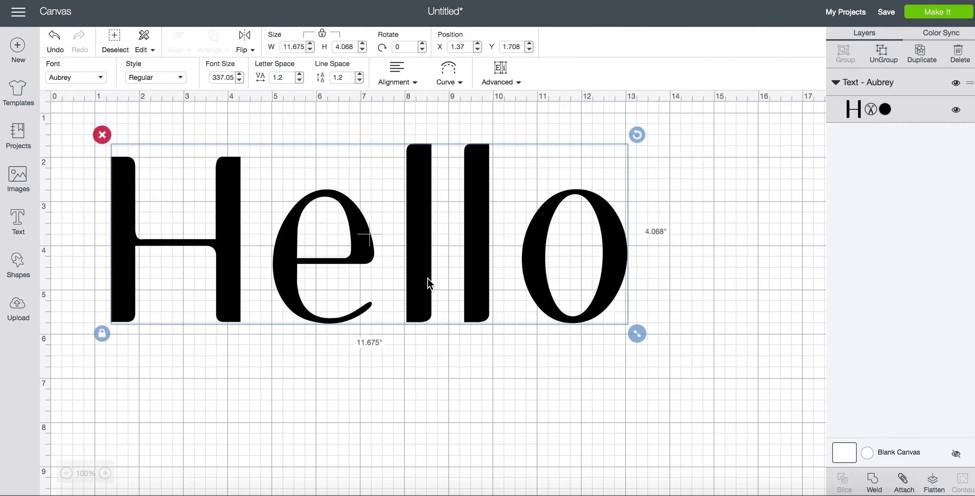
key("Delete")
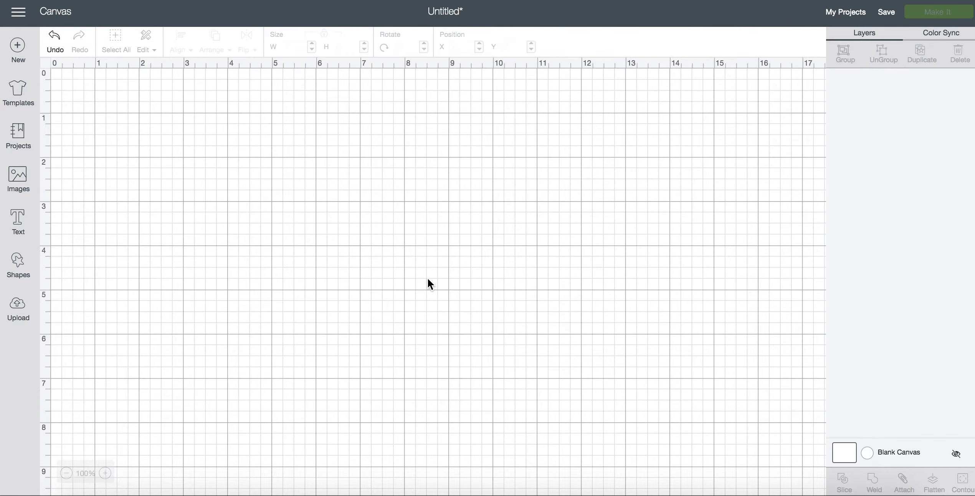
- Open the Images library to browse the $0.99 holiday designs
left_click(33, 188)
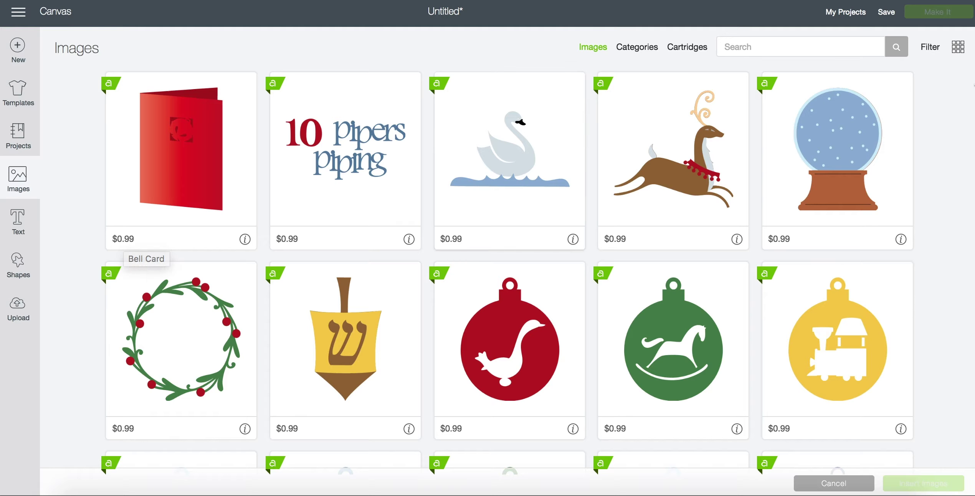
- Filter the image library to show only Free images under Ownership
left_click(935, 49)
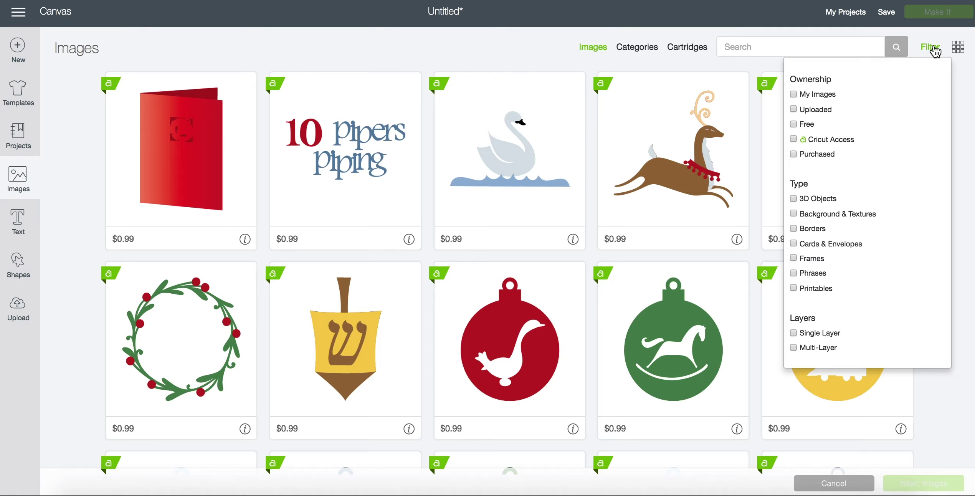
left_click(793, 124)
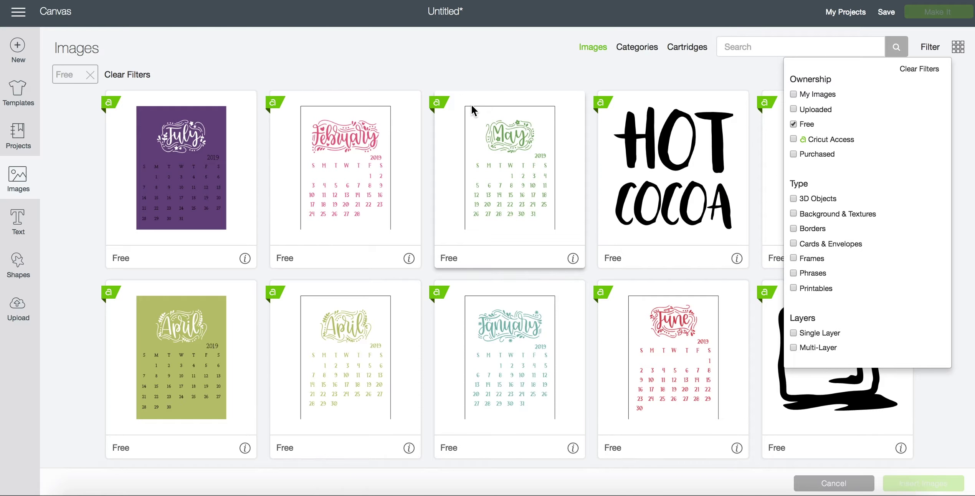
left_click(471, 83)
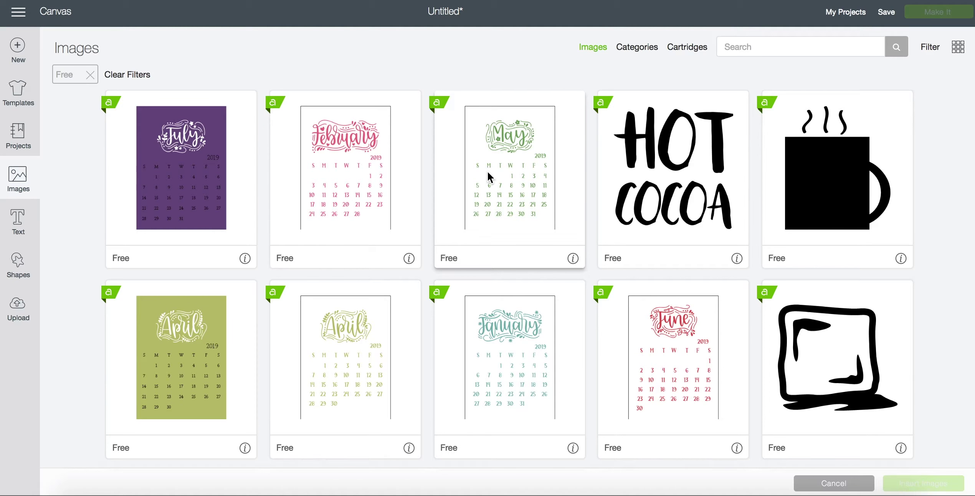
- Scroll through the free images and select the Hot Cocoa design
scroll(487, 170, "down", 5)
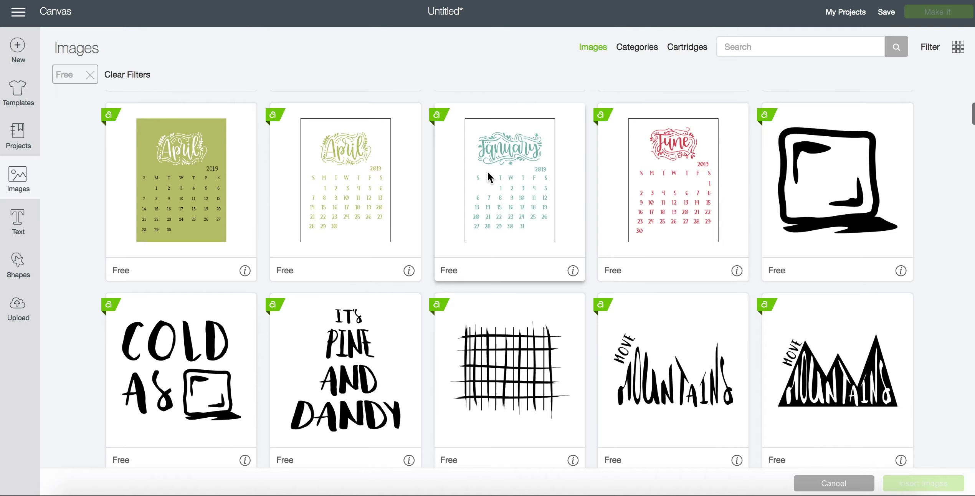
scroll(487, 171, "down", 10)
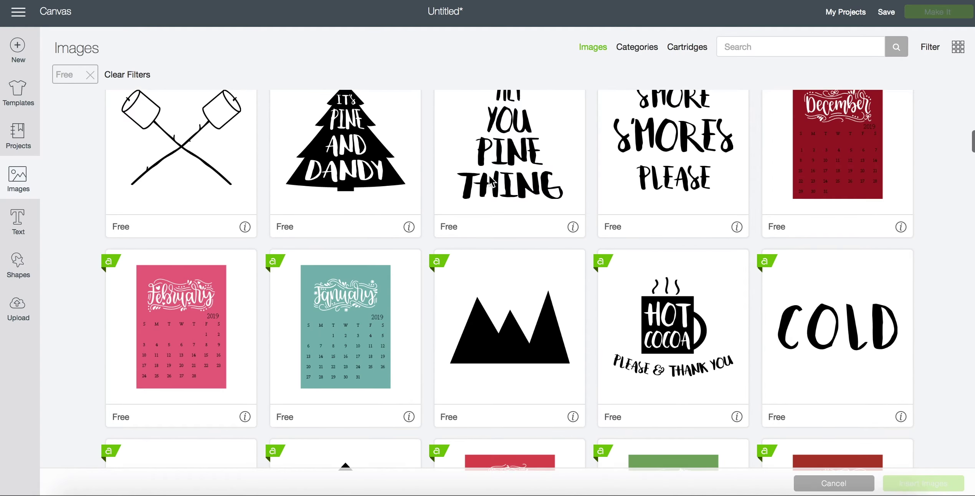
scroll(489, 177, "down", 3)
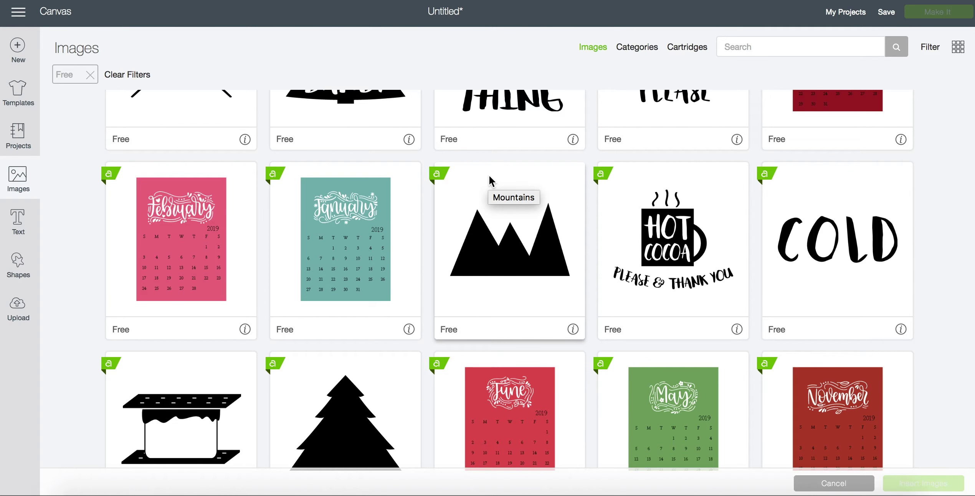
scroll(489, 174, "down", 10)
scroll(487, 198, "down", 15)
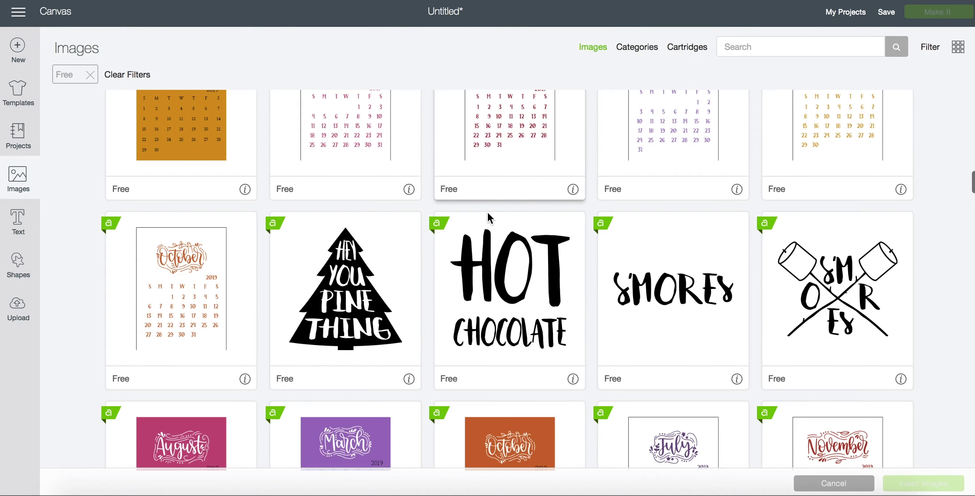
scroll(488, 235, "down", 5)
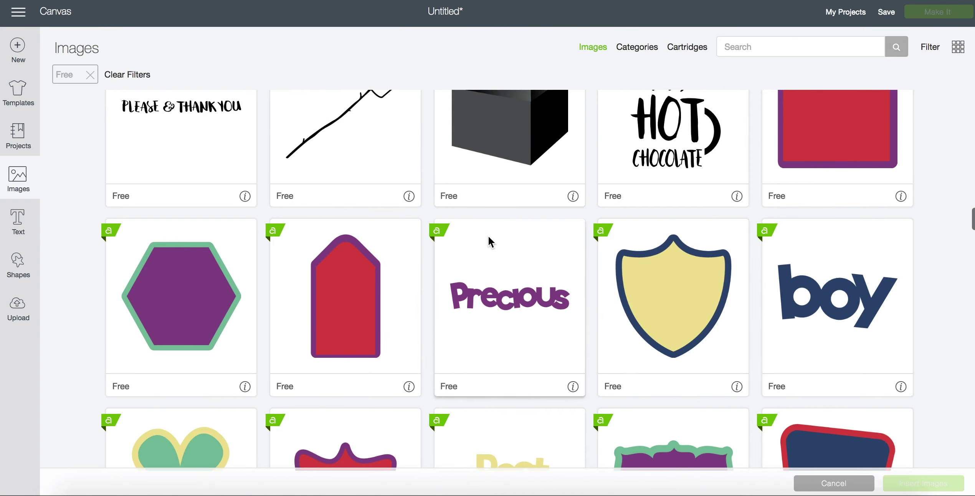
scroll(489, 235, "up", 20)
scroll(489, 235, "up", 5)
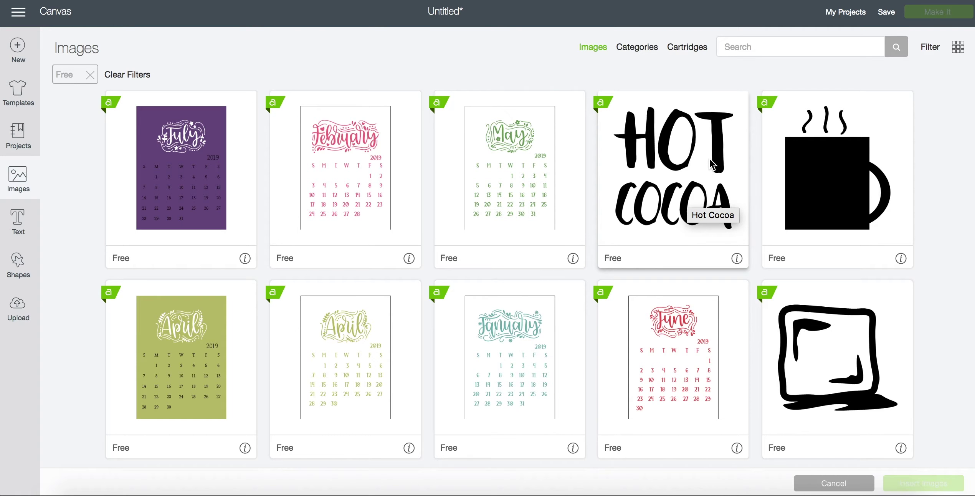
left_click(691, 137)
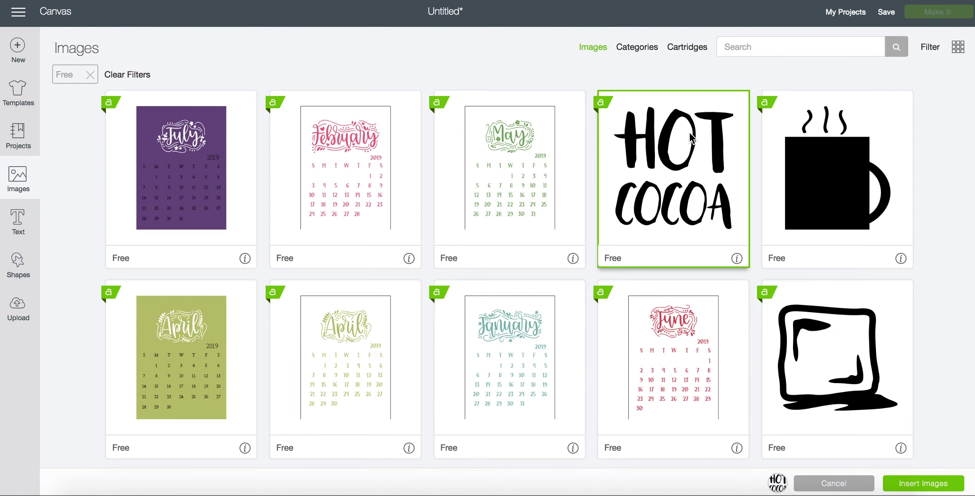
- Insert the Hot Cocoa image and enlarge it to about 4.68 × 4.62 in
left_click(903, 483)
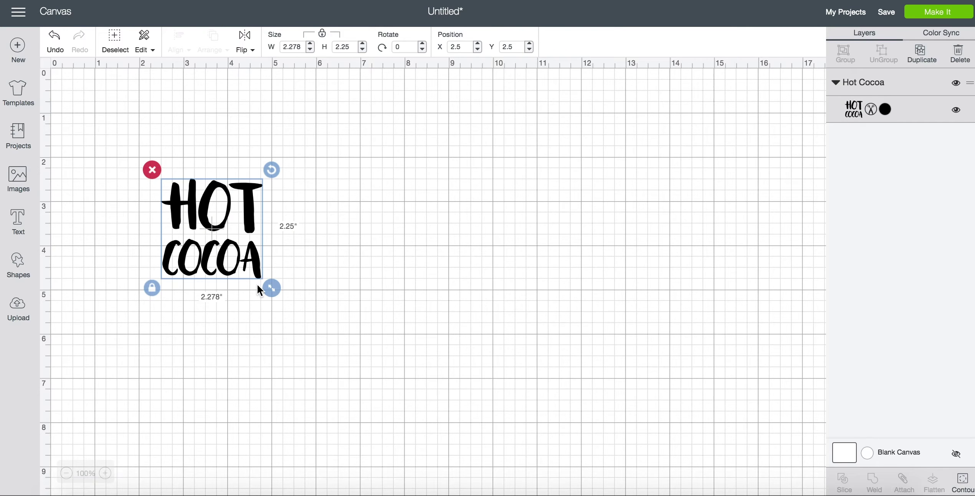
left_click_drag(259, 287, 344, 355)
left_click(264, 283)
left_click_drag(270, 285, 378, 393)
- Preview Hot Cocoa on the mat, then delete it from the canvas
left_click(944, 16)
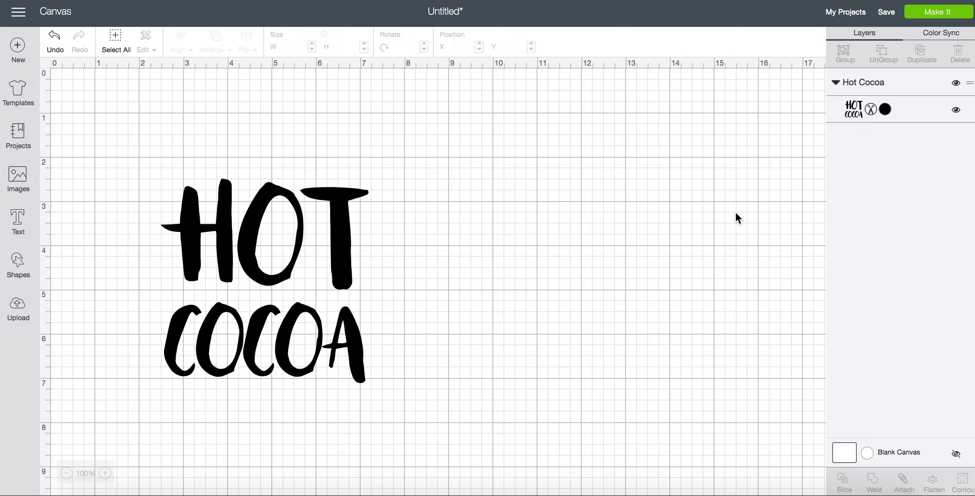
left_click(340, 209)
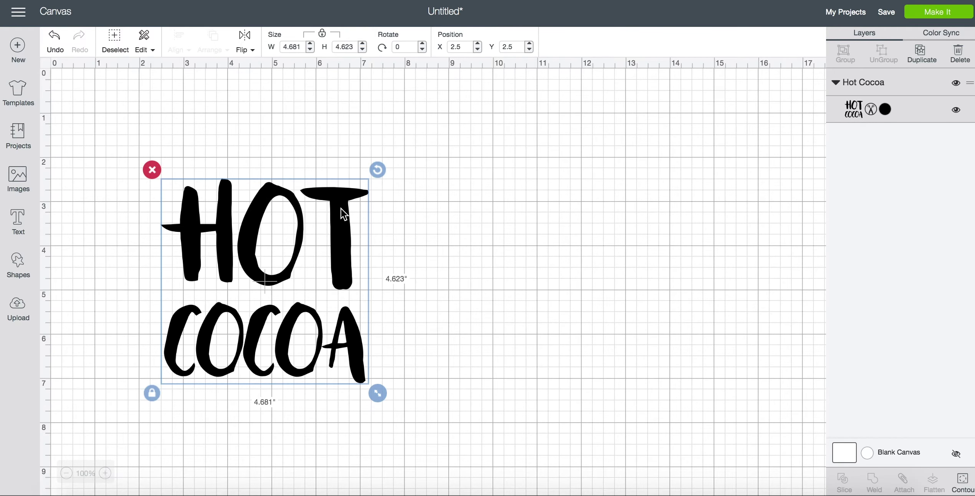
key("Delete")
left_click(21, 180)
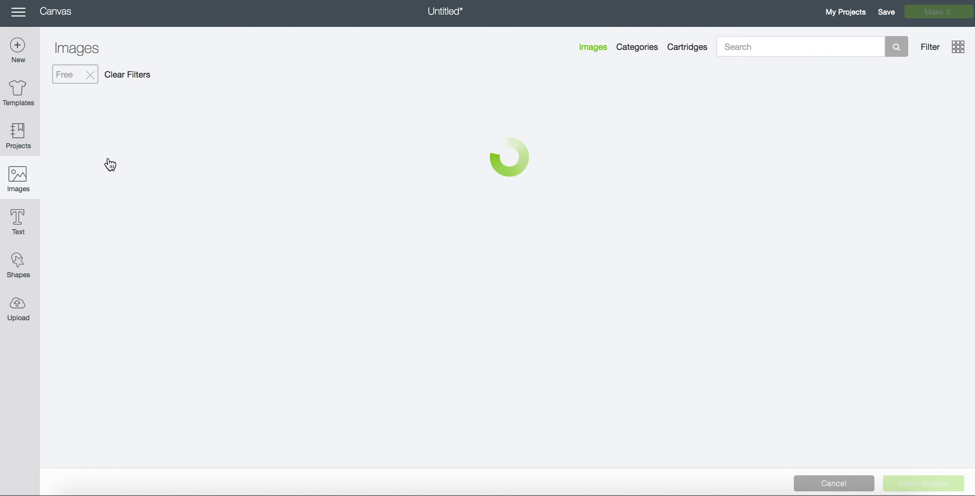
left_click(91, 77)
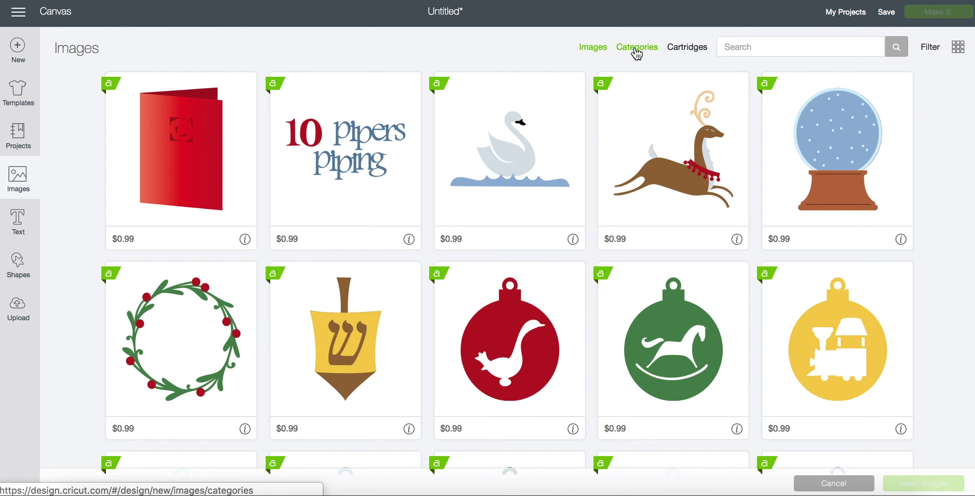
left_click(637, 53)
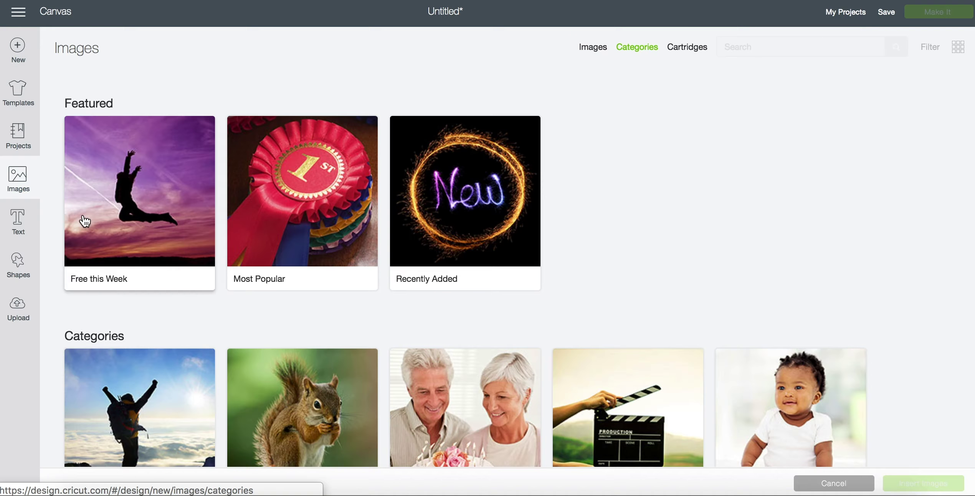
left_click(122, 242)
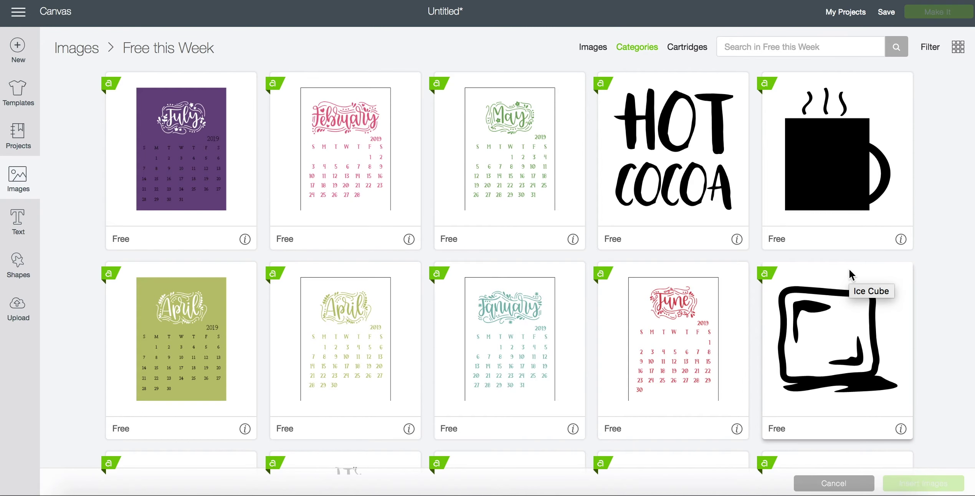
scroll(574, 288, "down", 10)
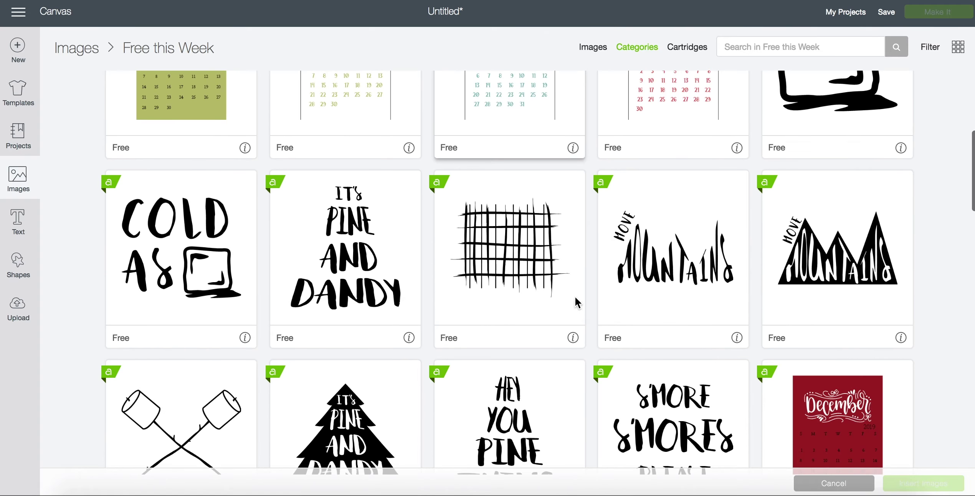
scroll(580, 337, "down", 10)
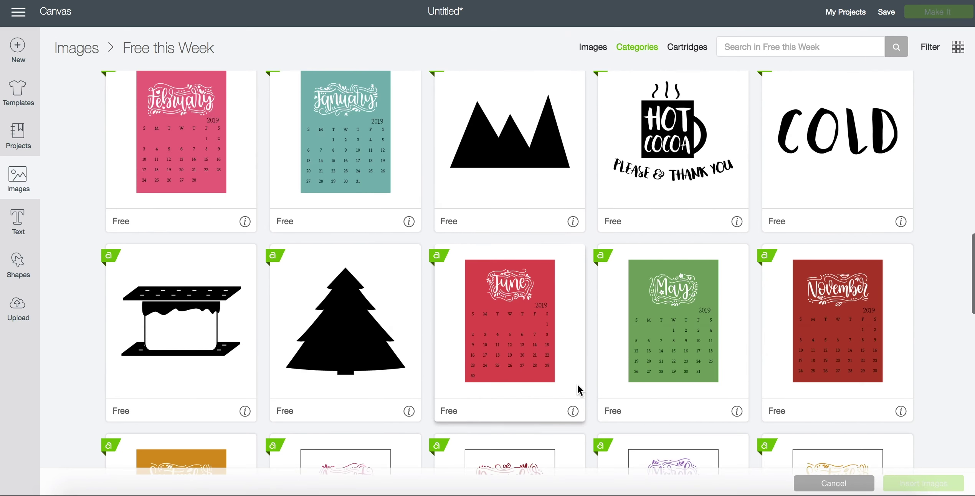
scroll(577, 386, "down", 5)
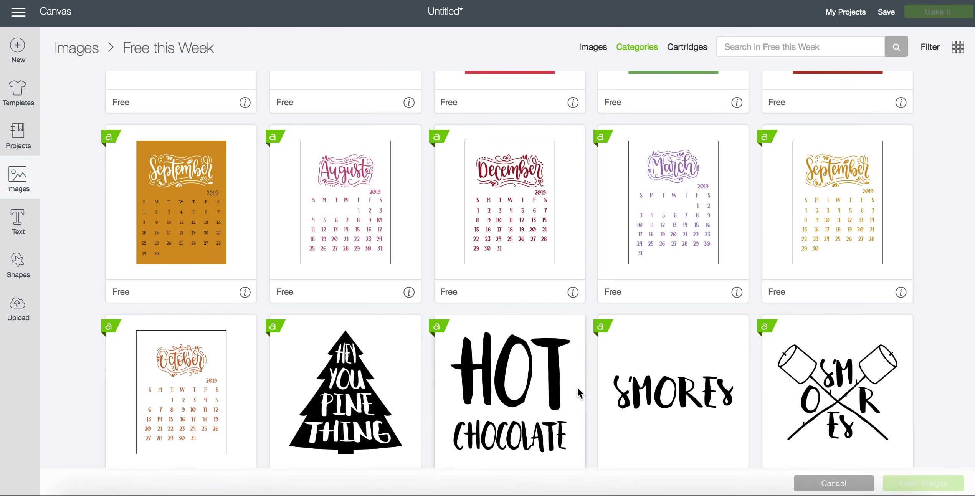
scroll(578, 390, "down", 4)
scroll(576, 394, "down", 5)
scroll(576, 394, "up", 10)
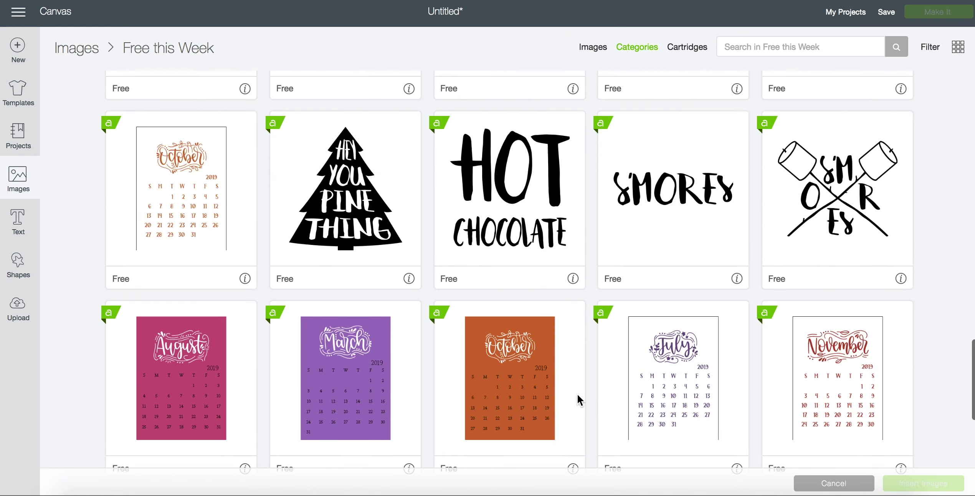
scroll(579, 400, "up", 5)
left_click(18, 188)
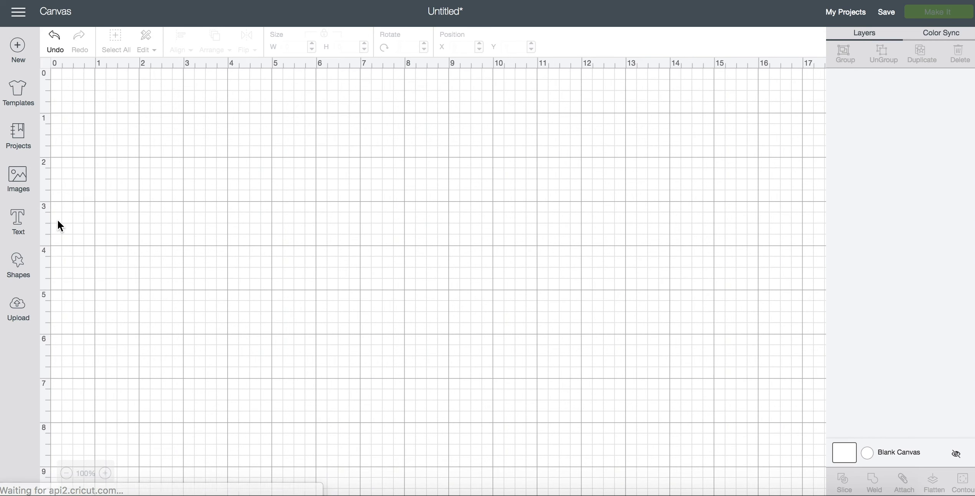
- Filter the Projects library to the Free for Cricut Maker category
left_click(13, 149)
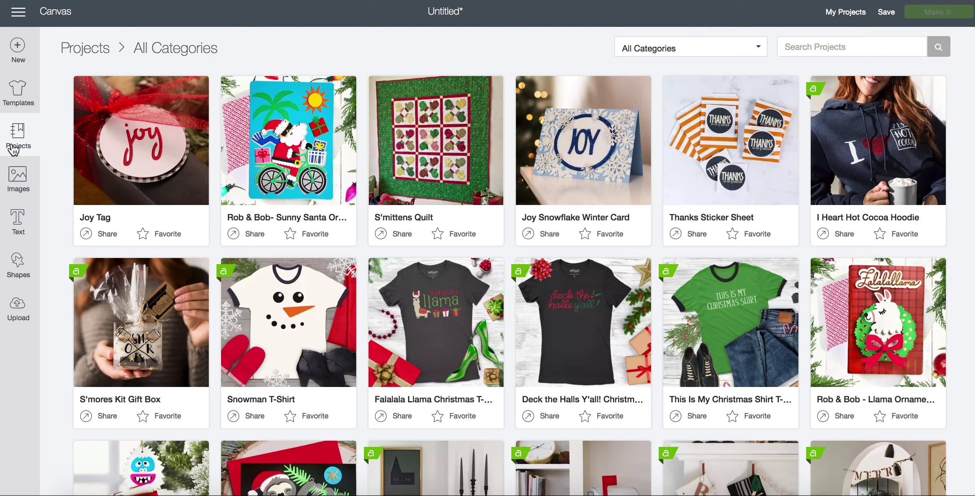
left_click(690, 56)
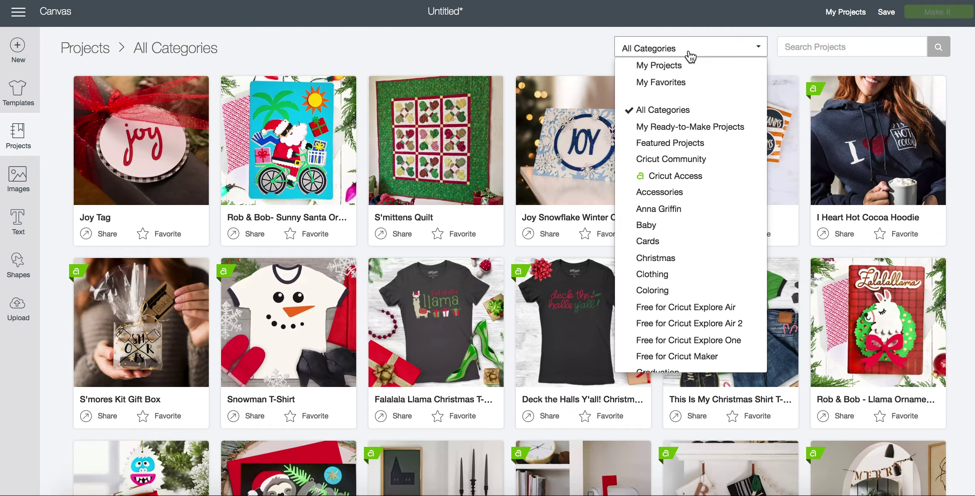
scroll(658, 261, "down", 1)
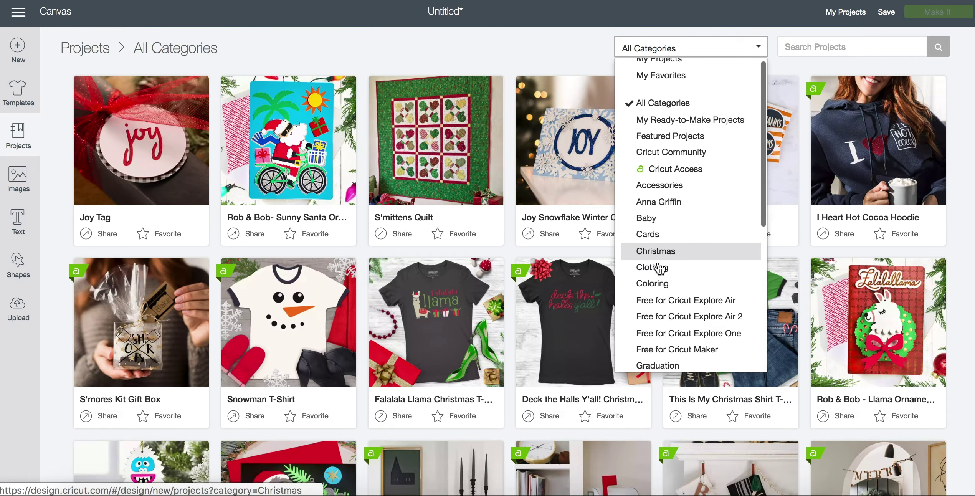
scroll(658, 266, "down", 5)
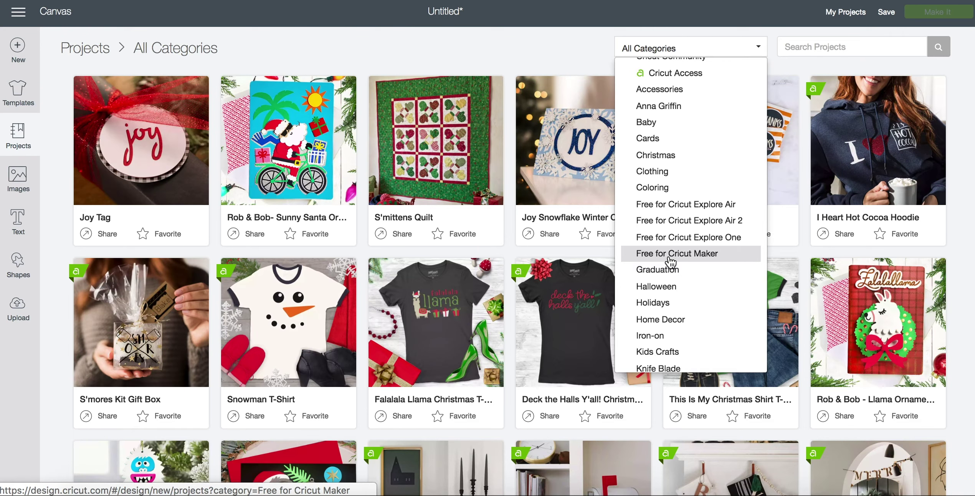
left_click(668, 257)
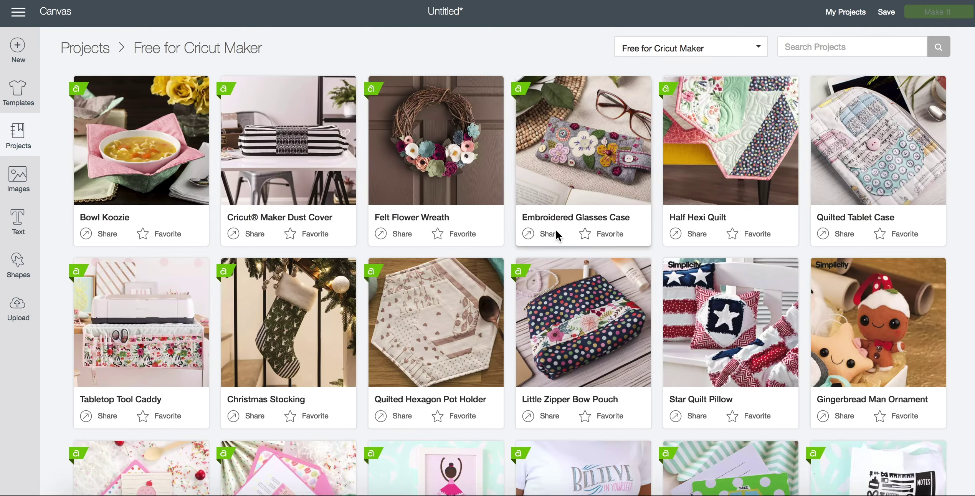
- View the Cricut® Maker Dust Cover project details, then close them
left_click(284, 148)
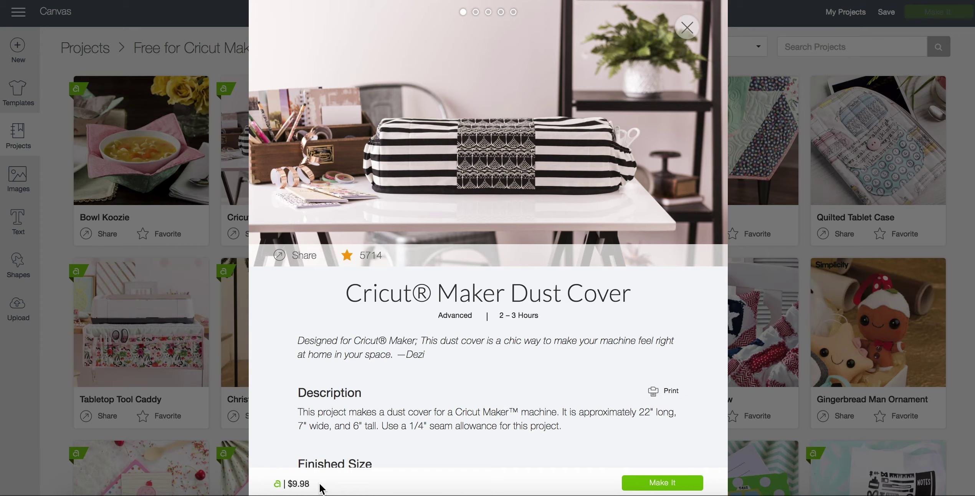
scroll(299, 473, "down", 10)
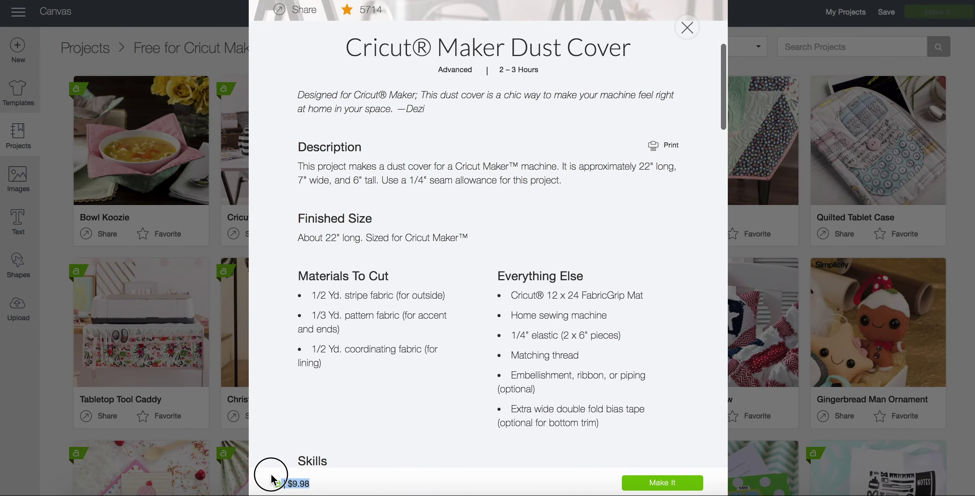
scroll(449, 301, "up", 10)
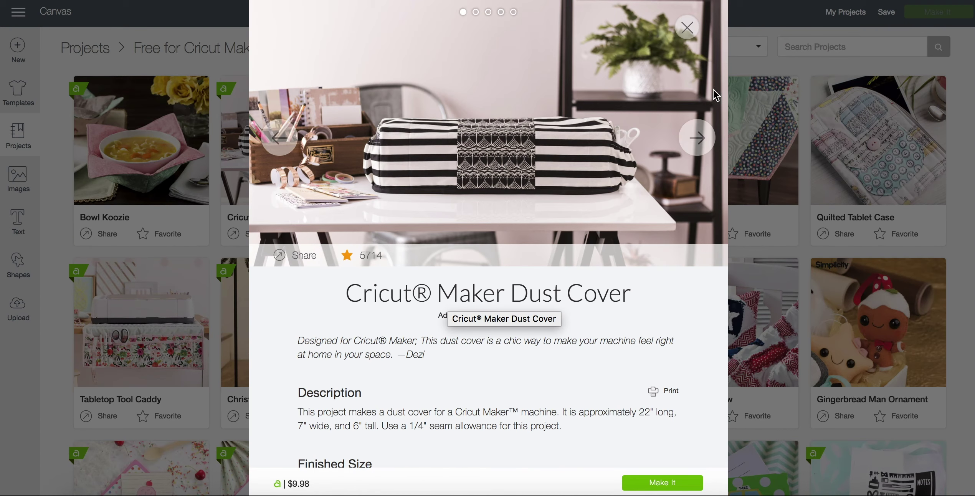
left_click(687, 27)
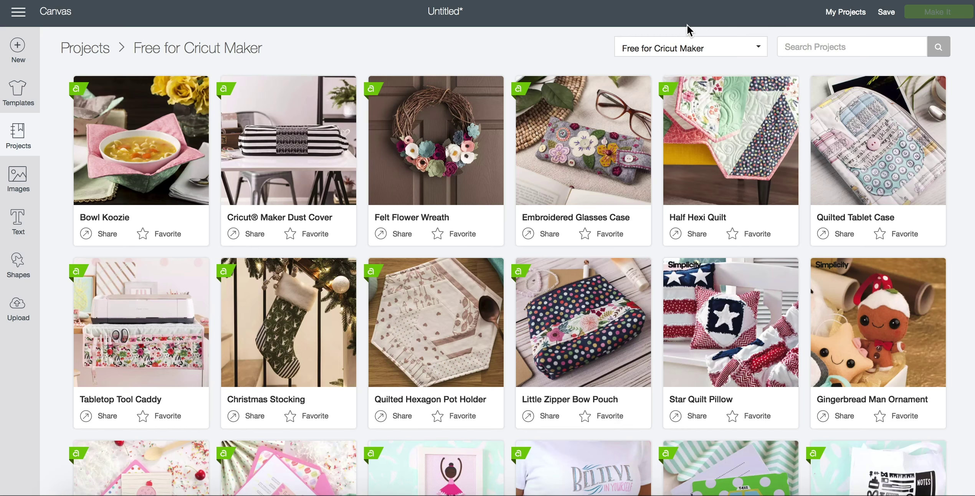
left_click(716, 46)
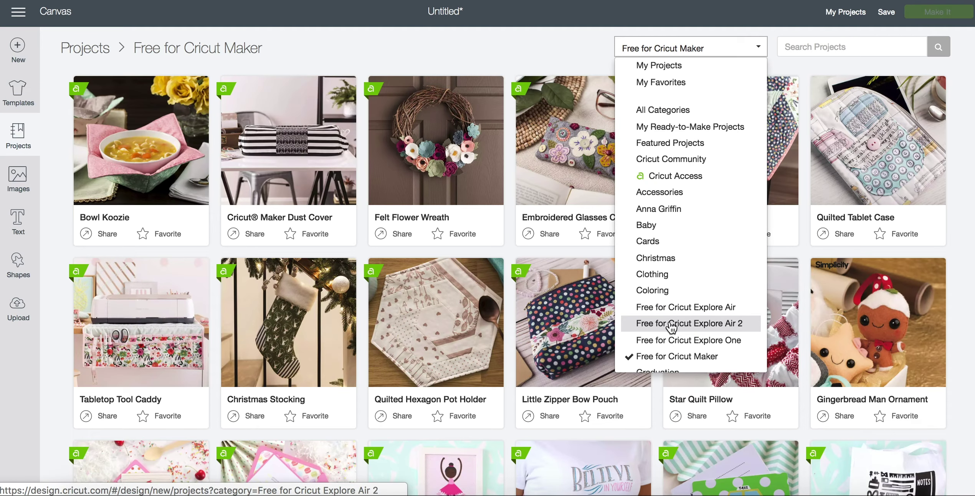
scroll(670, 334, "down", 2)
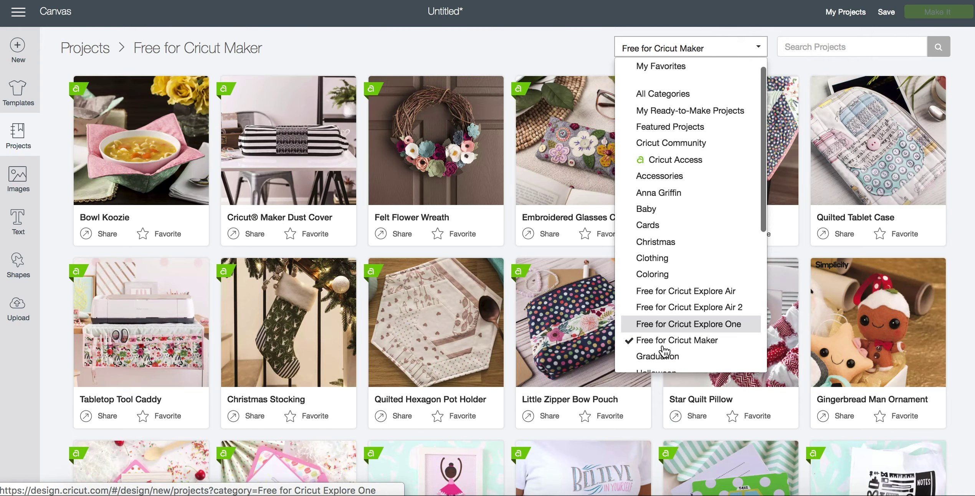
scroll(670, 326, "down", 15)
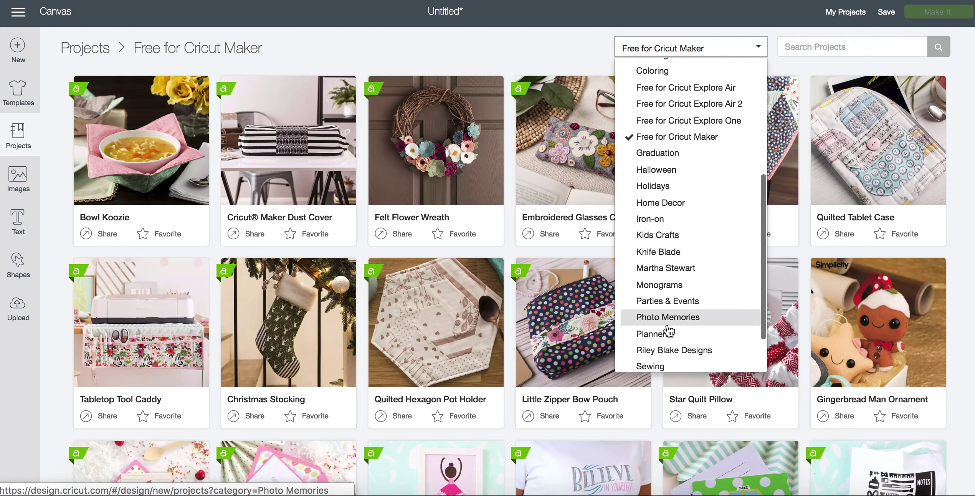
scroll(669, 330, "up", 15)
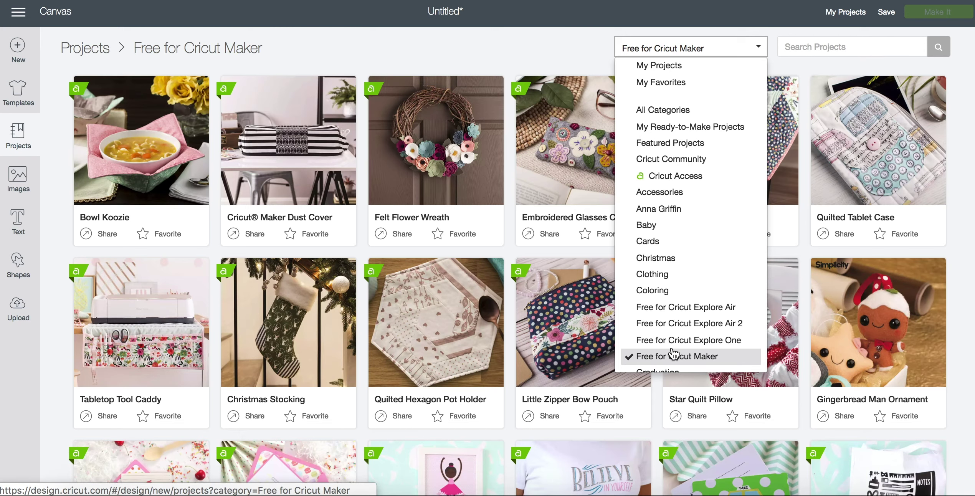
left_click(582, 47)
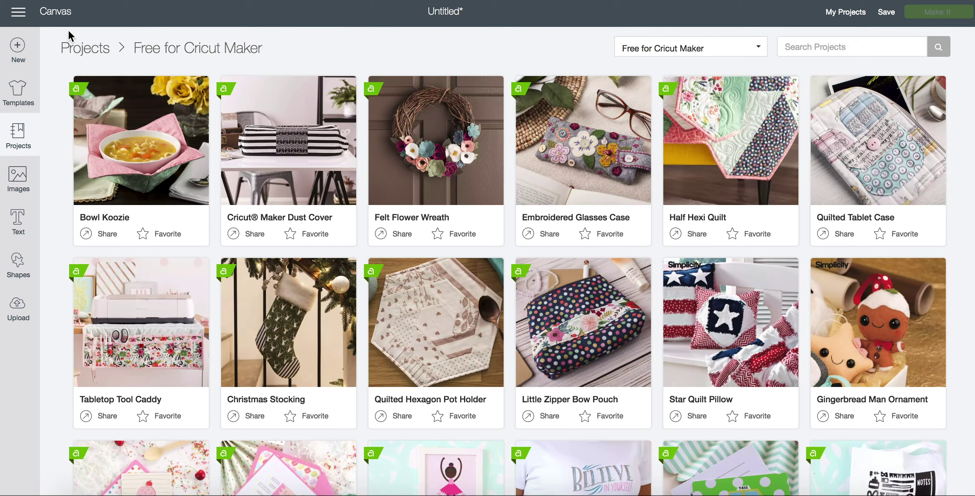
left_click(18, 11)
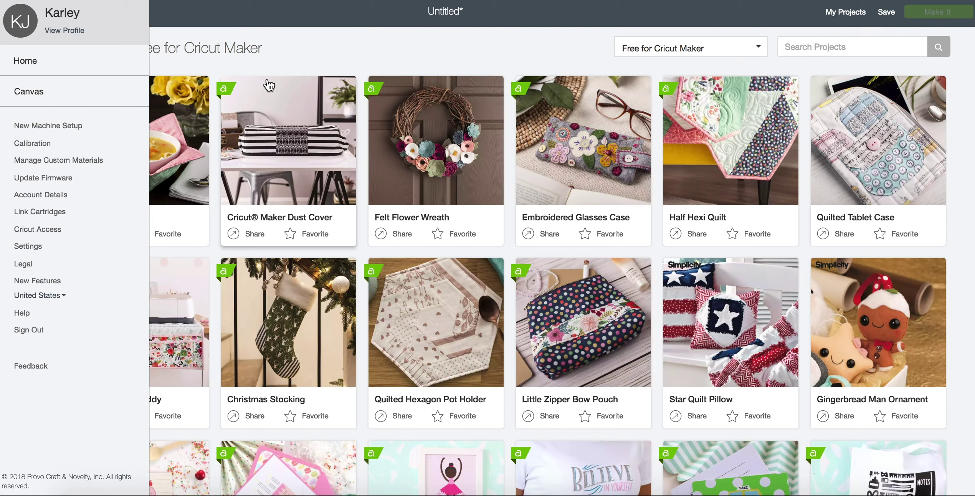
left_click(348, 48)
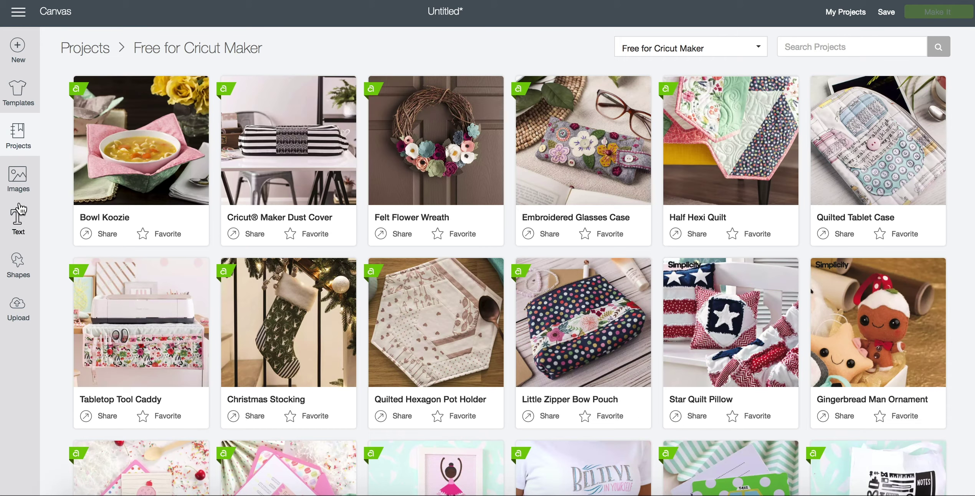
- Look through the basic shapes list twice without adding any, then go to the Upload page
left_click(26, 286)
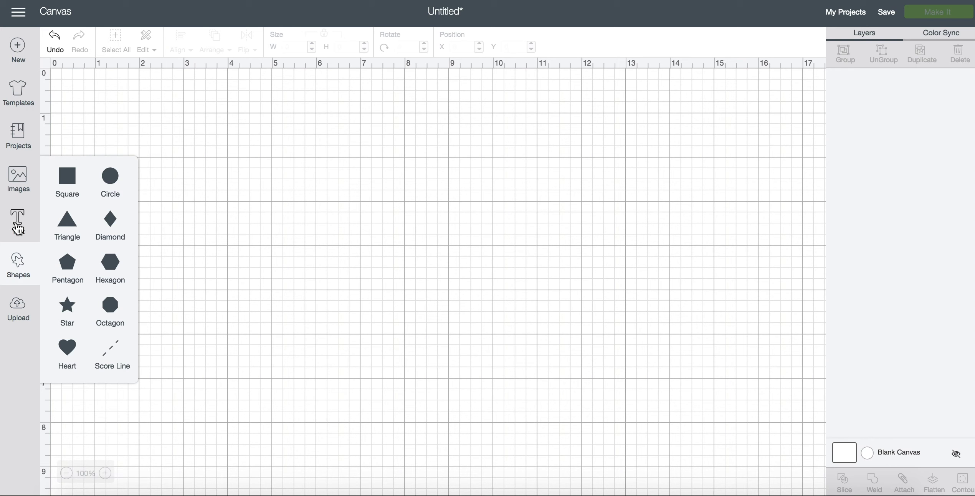
left_click(226, 273)
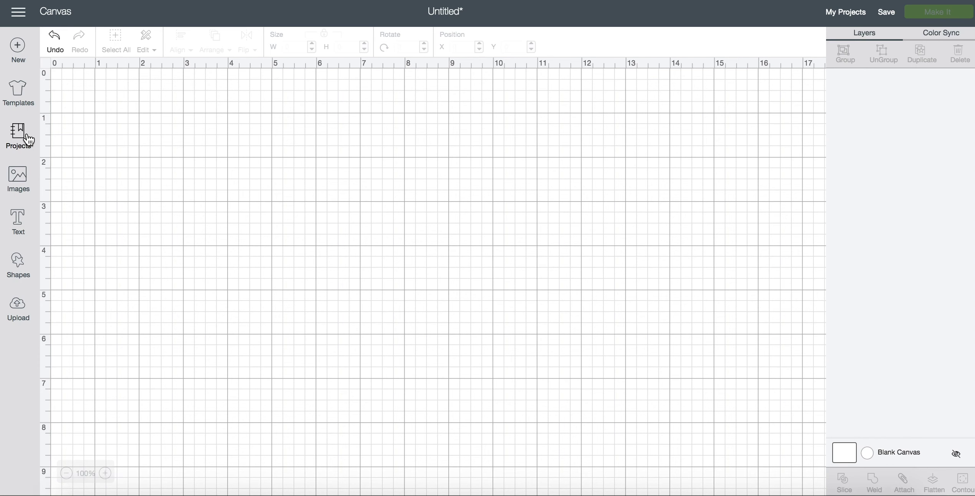
left_click(14, 268)
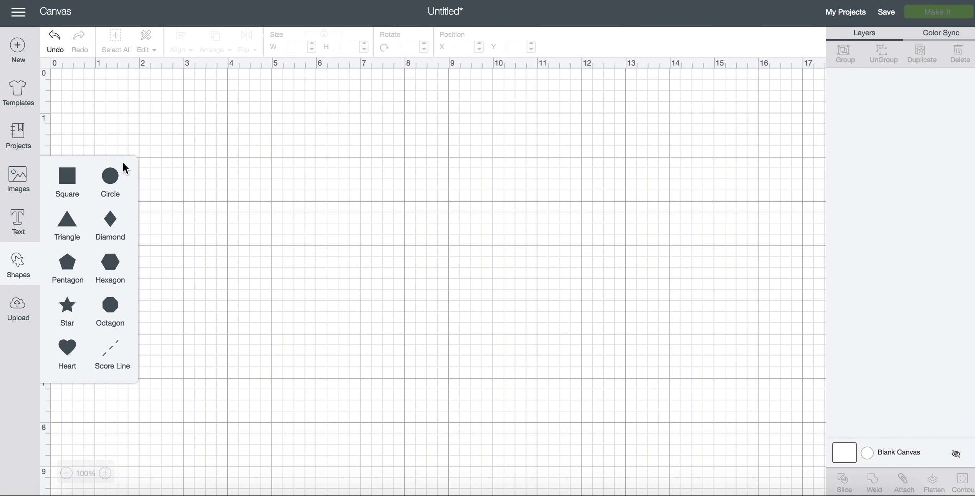
left_click(126, 118)
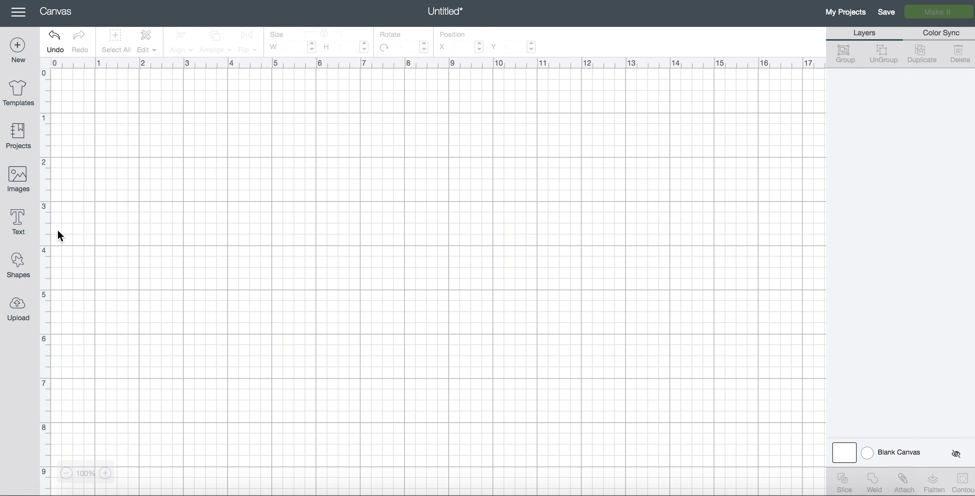
left_click(16, 316)
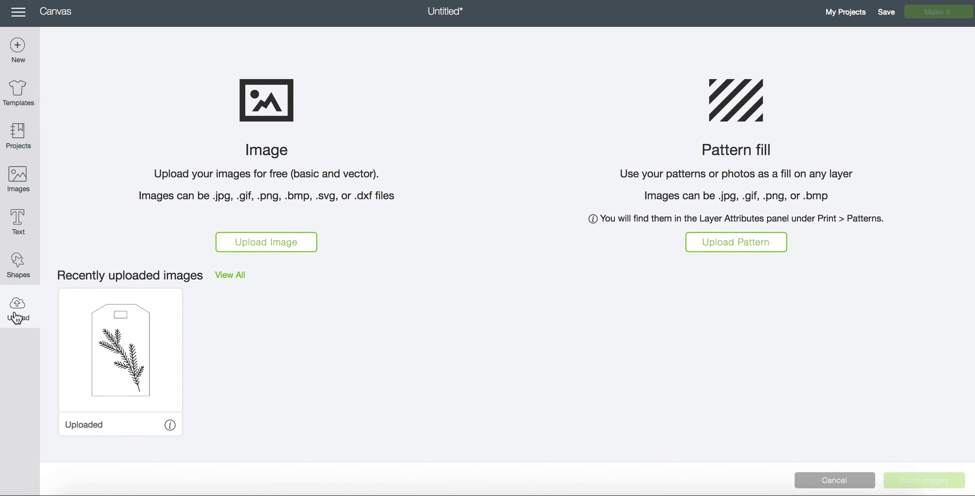
- Insert the uploaded pine tag image, shrink it to about 3 × 4.8 in, then delete it
left_click(144, 313)
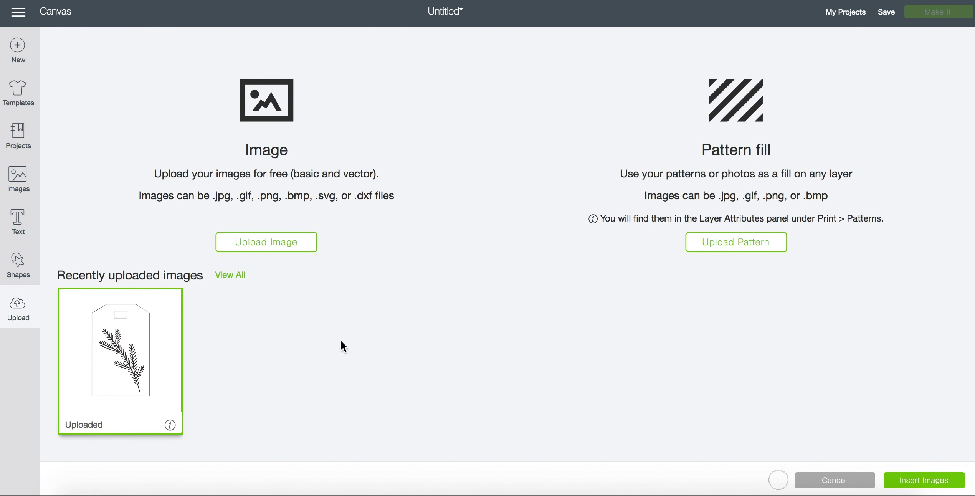
left_click(918, 485)
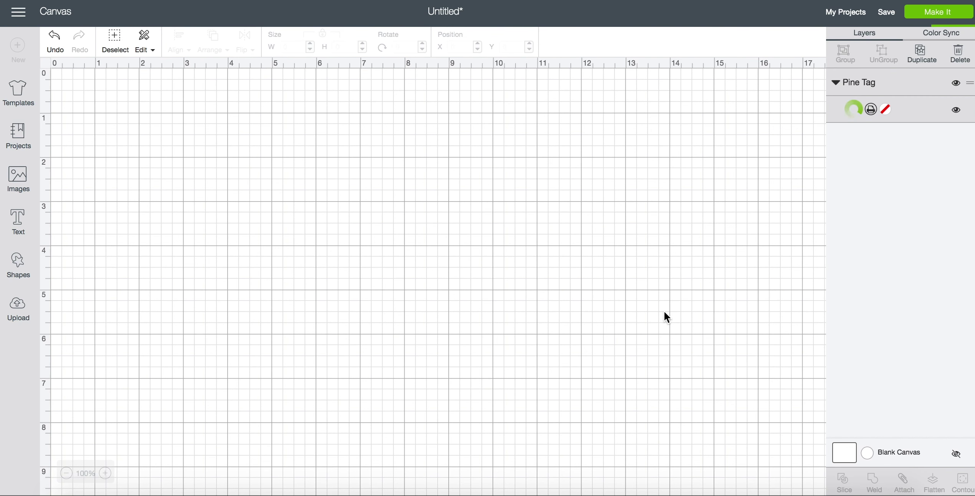
left_click_drag(351, 415, 315, 307)
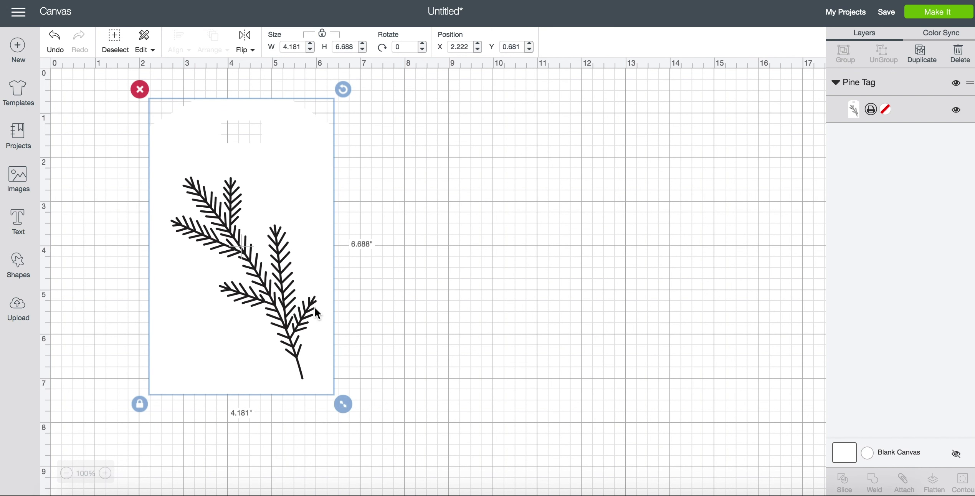
left_click_drag(345, 408, 300, 319)
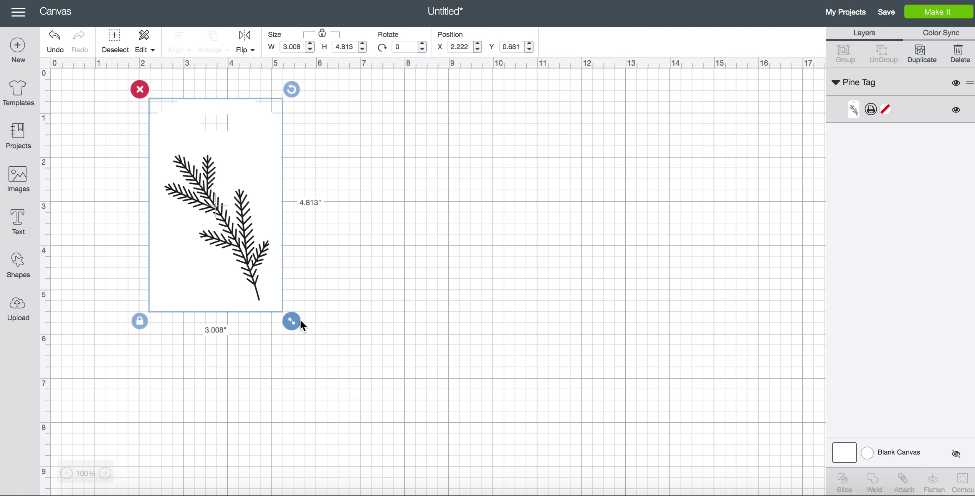
key("Delete")
left_click(20, 184)
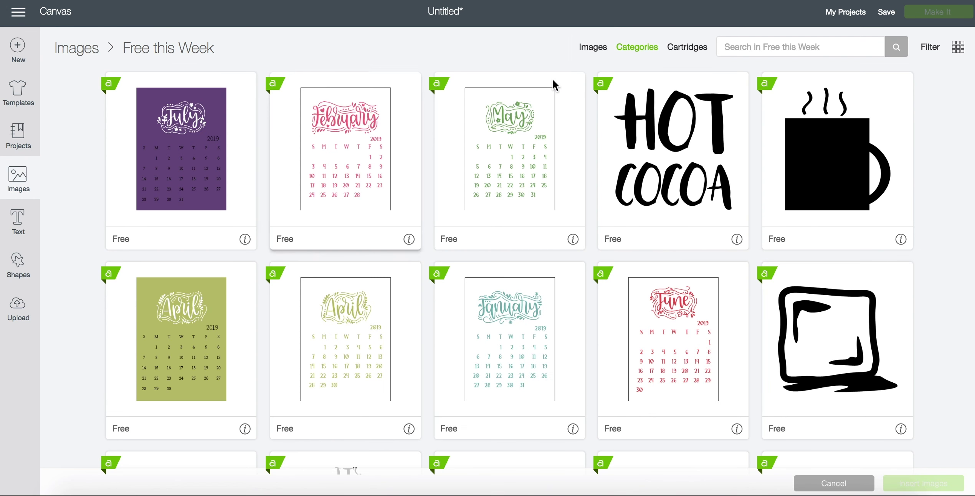
- Filter the full image library to Uploaded images, then cancel back to the empty canvas
left_click(593, 48)
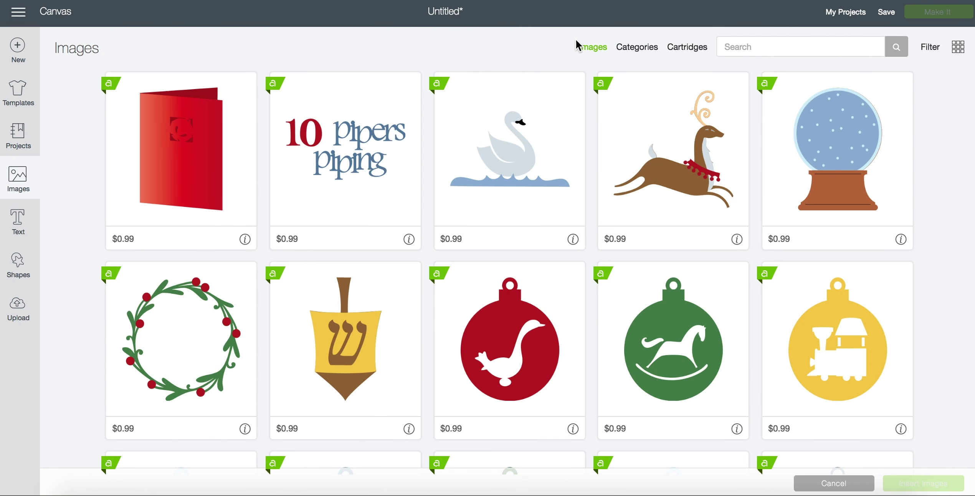
left_click(930, 48)
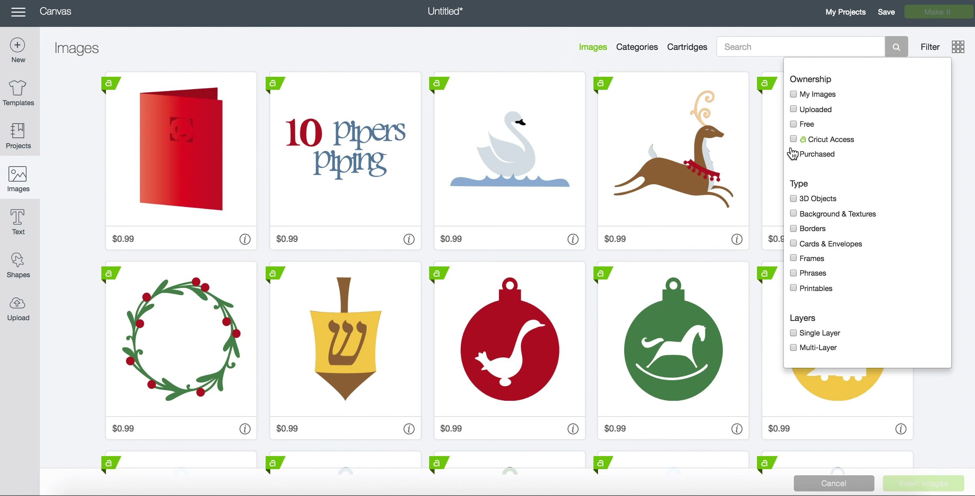
left_click(793, 109)
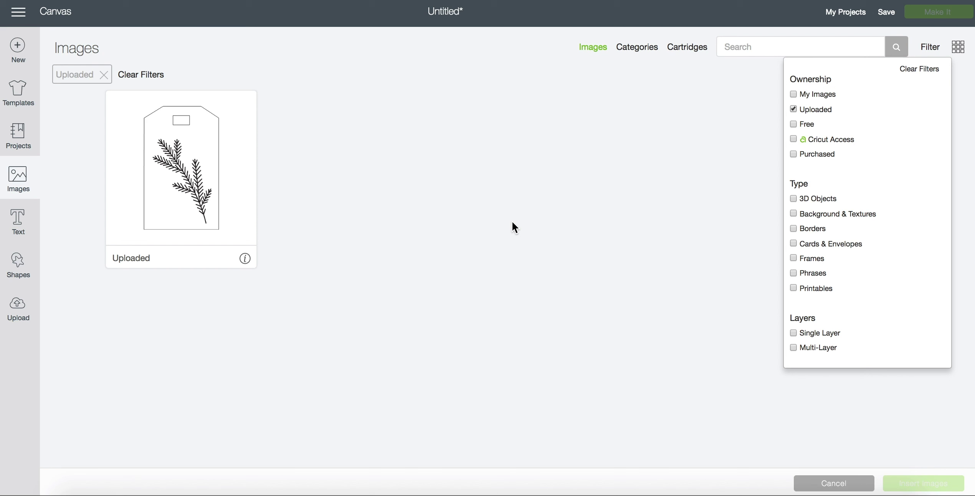
left_click(807, 485)
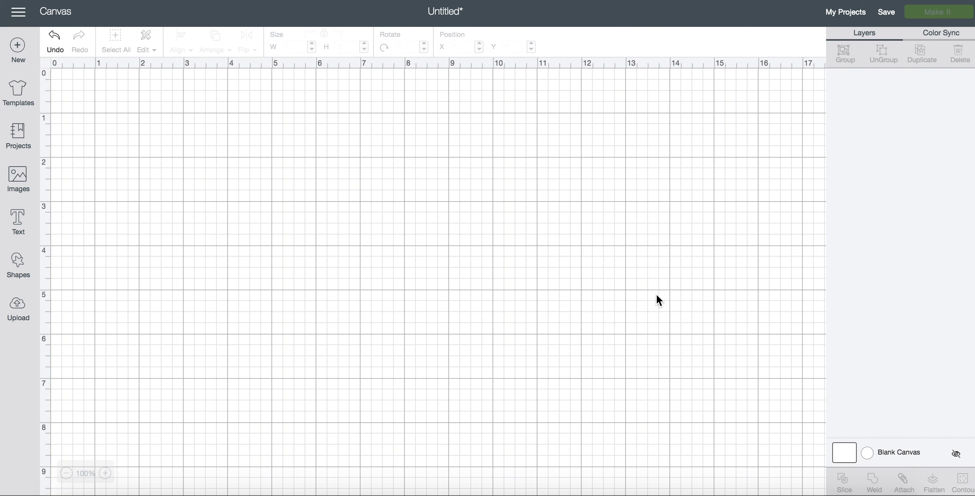